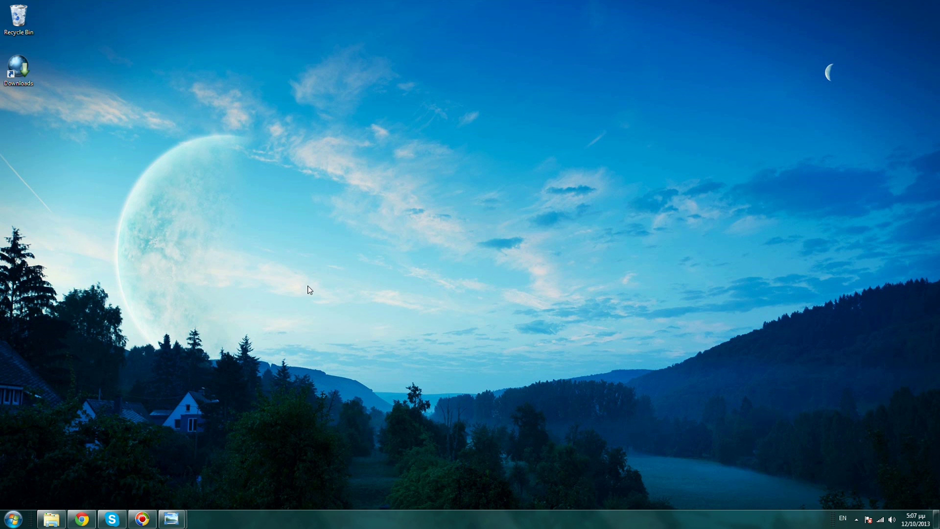
Step: View the "before" and "after" fortress screenshots in Windows Photo Viewer and close both windows
mouse_move(174, 520)
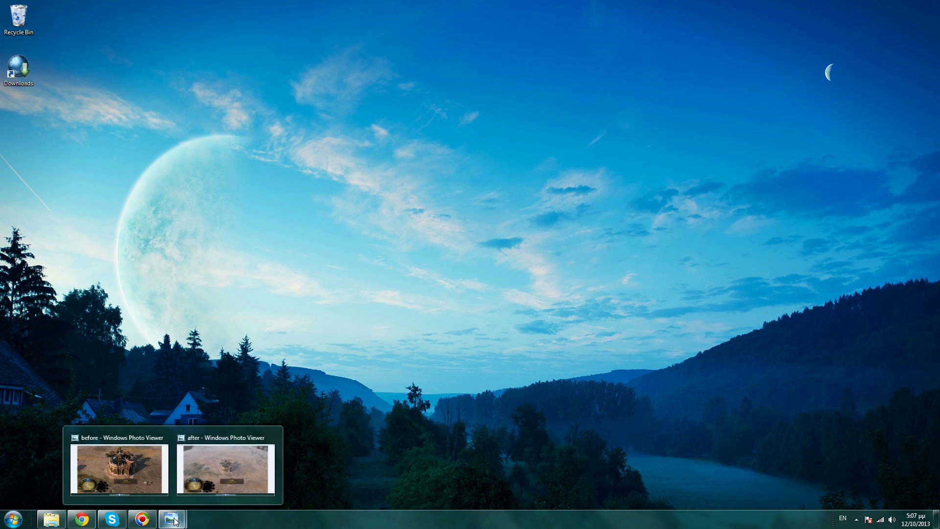
click(148, 472)
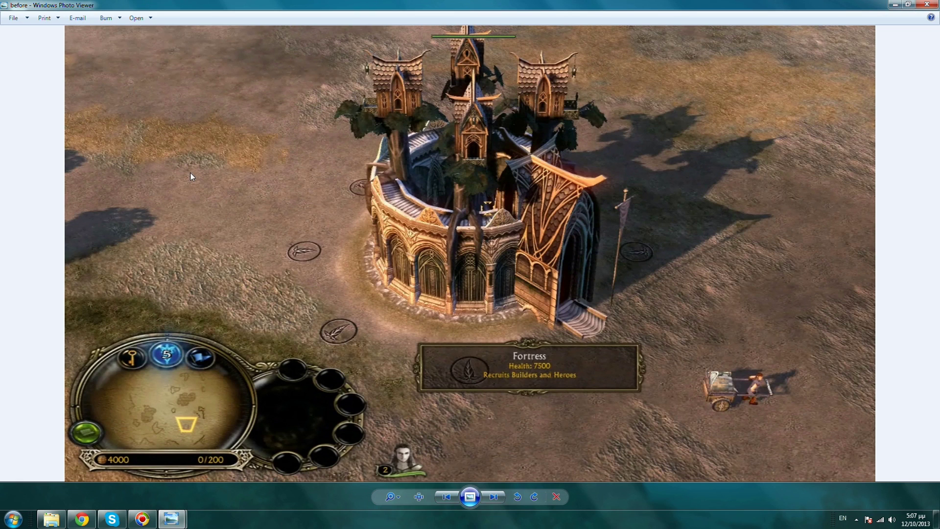
click(923, 5)
mouse_move(178, 521)
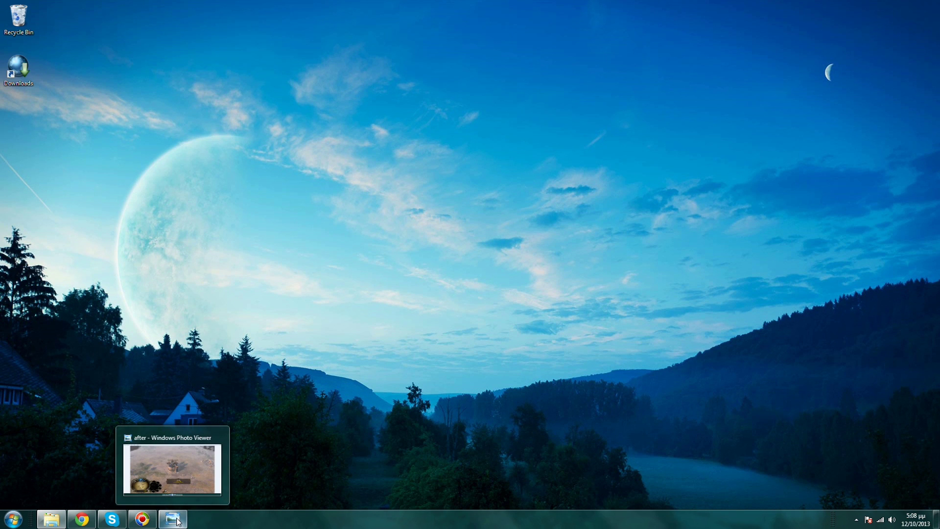
click(177, 521)
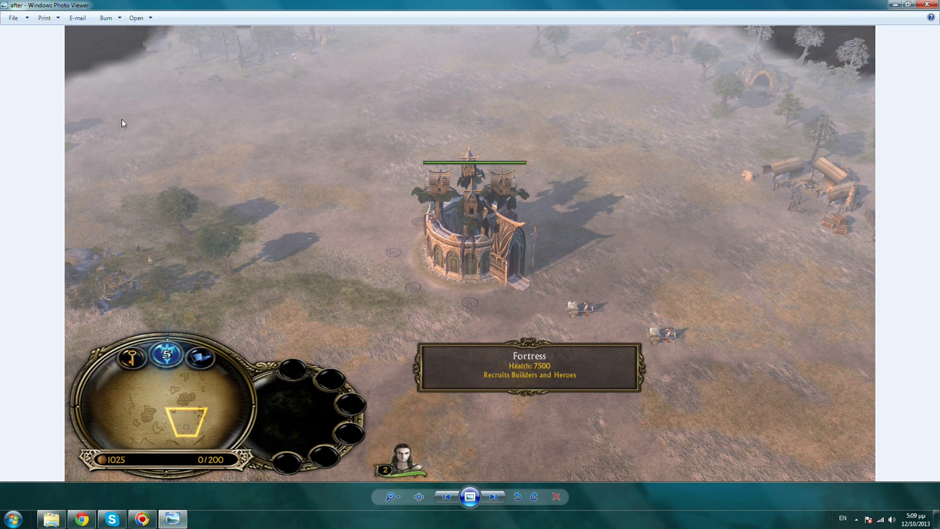
click(929, 6)
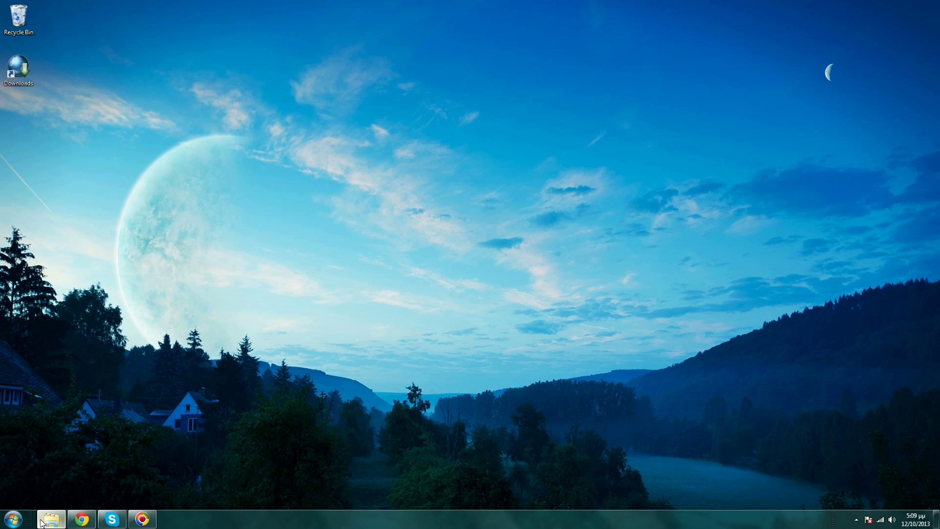
Step: Check the Final Big Editor download page in Chrome, and locate the FinalBIG application in the Patch Switcher\FinalBig folder, minimizing both windows
click(92, 518)
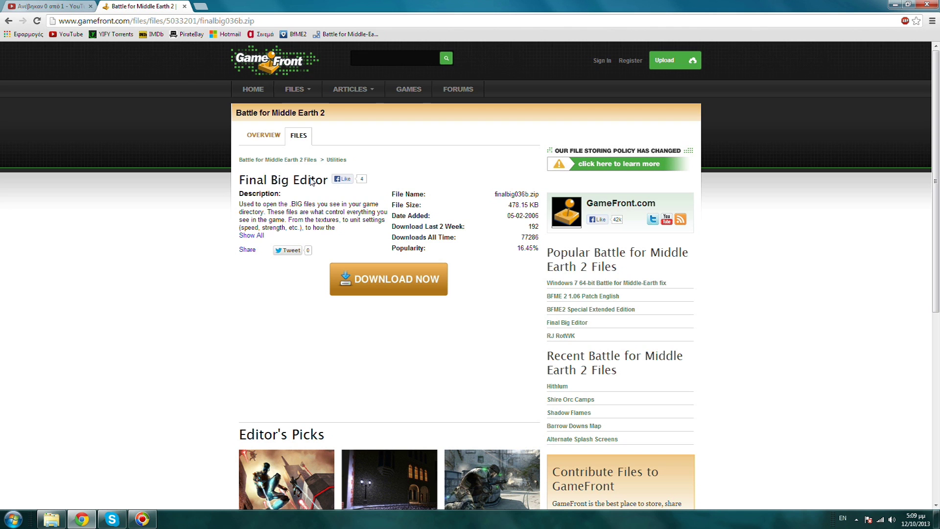
click(894, 5)
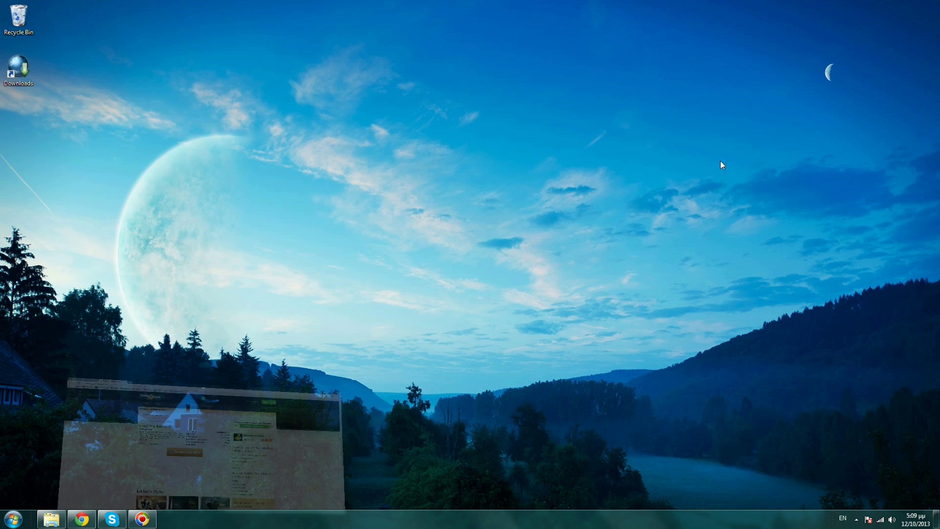
right_click(52, 519)
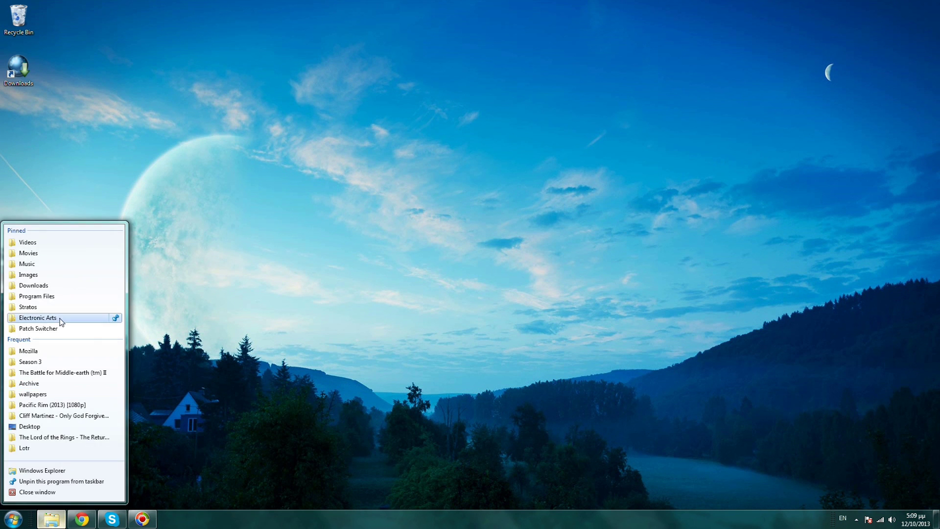
click(54, 329)
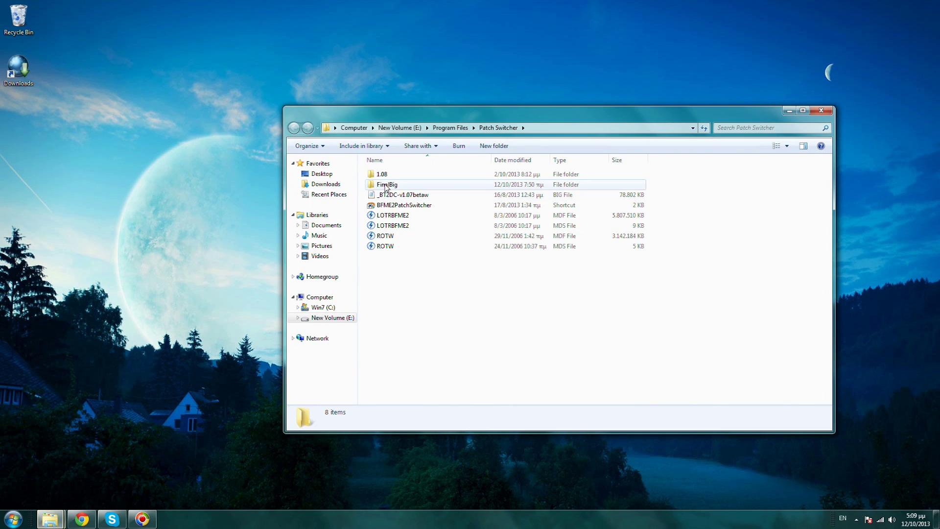
double_click(386, 186)
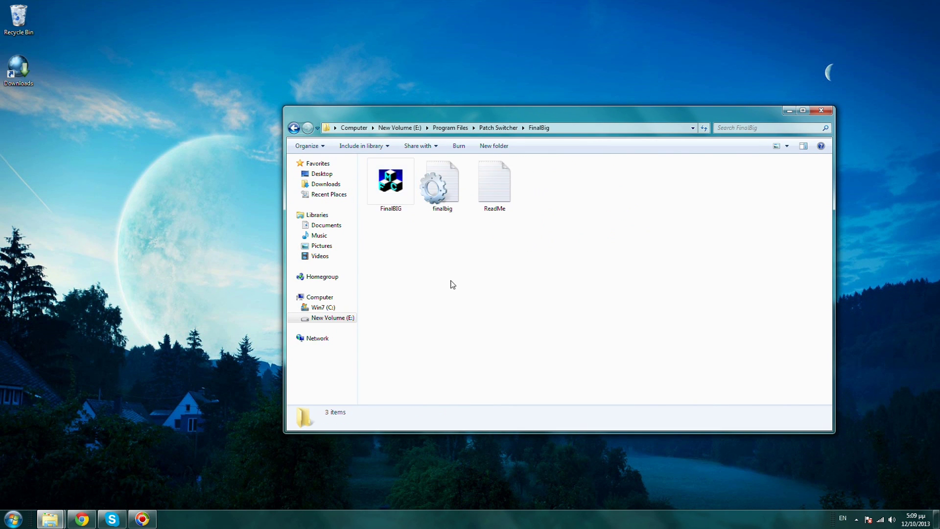
drag(564, 287, 388, 175)
click(416, 264)
click(790, 110)
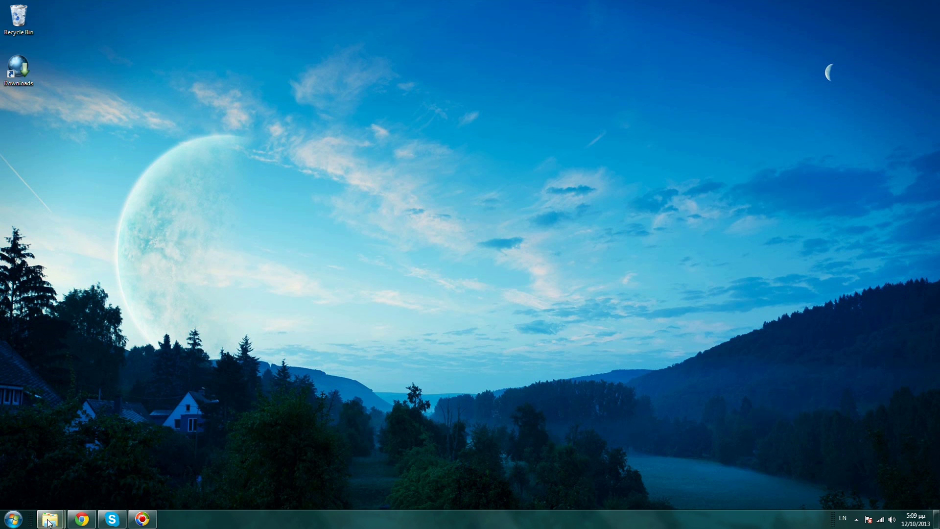
Step: Open The Battle for Middle-earth (tm) II game folder inside Electronic Arts
right_click(47, 524)
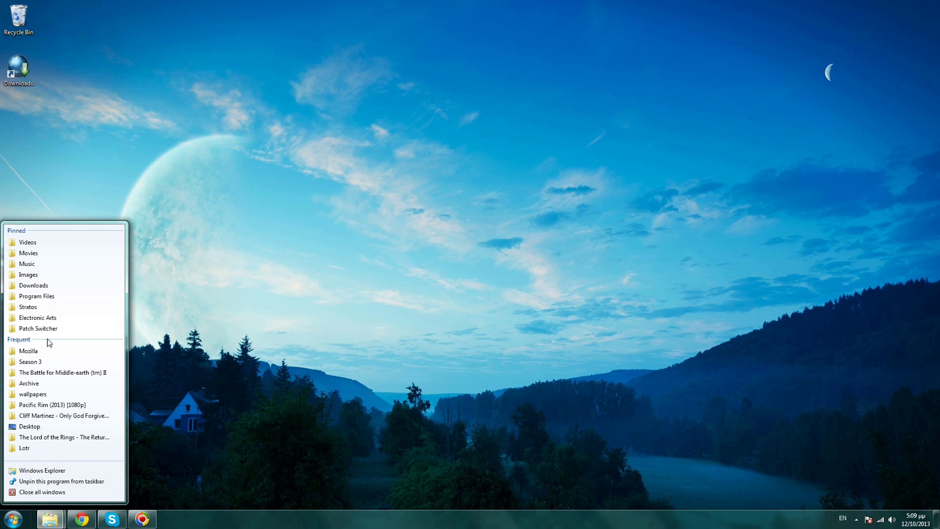
click(53, 319)
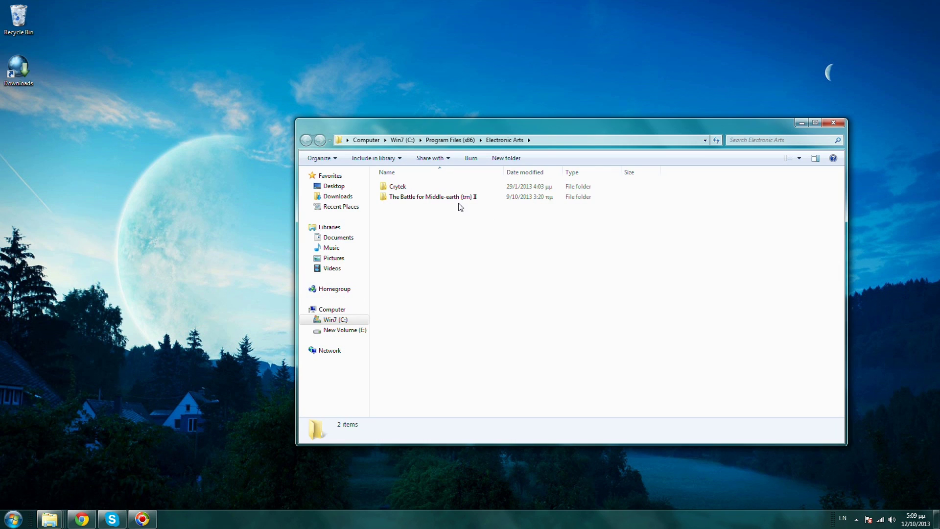
double_click(456, 201)
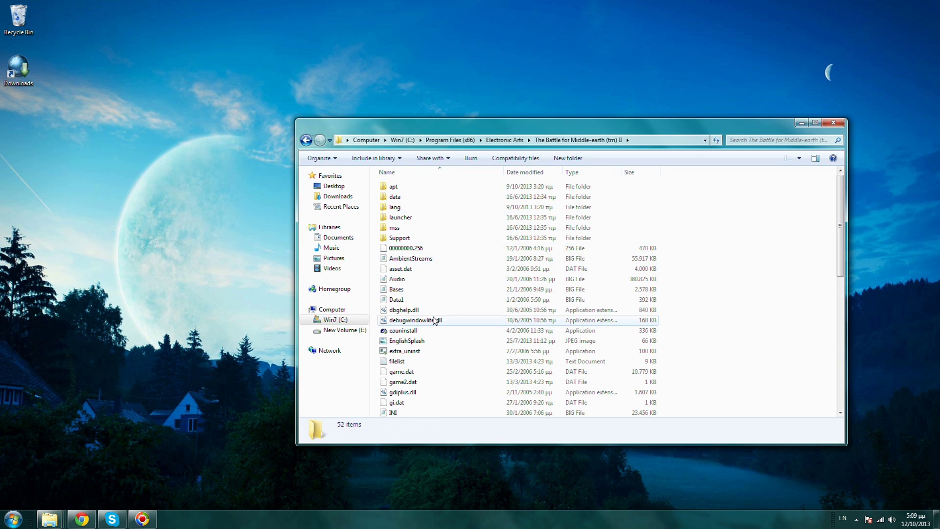
Step: Copy the Maps BIG file from the game folder to the desktop and close the game folder window
scroll(508, 325, down, 3)
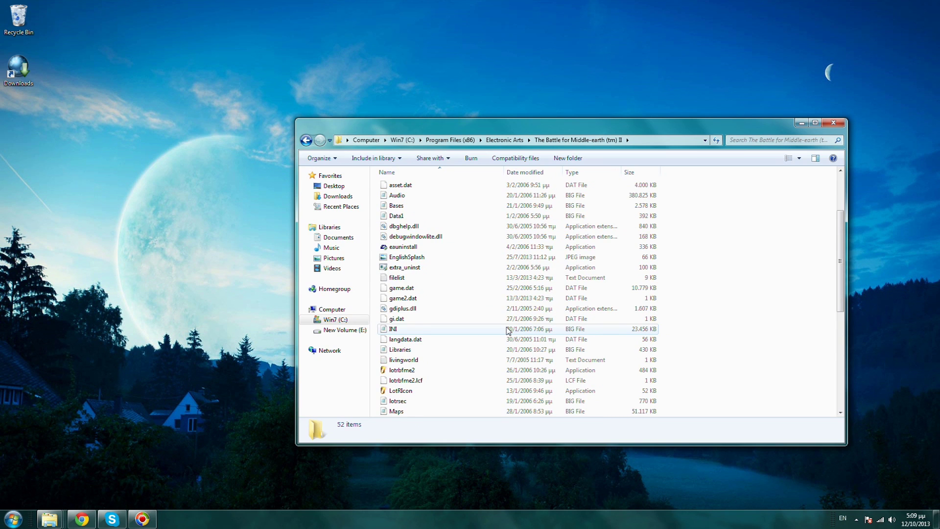
scroll(508, 330, down, 4)
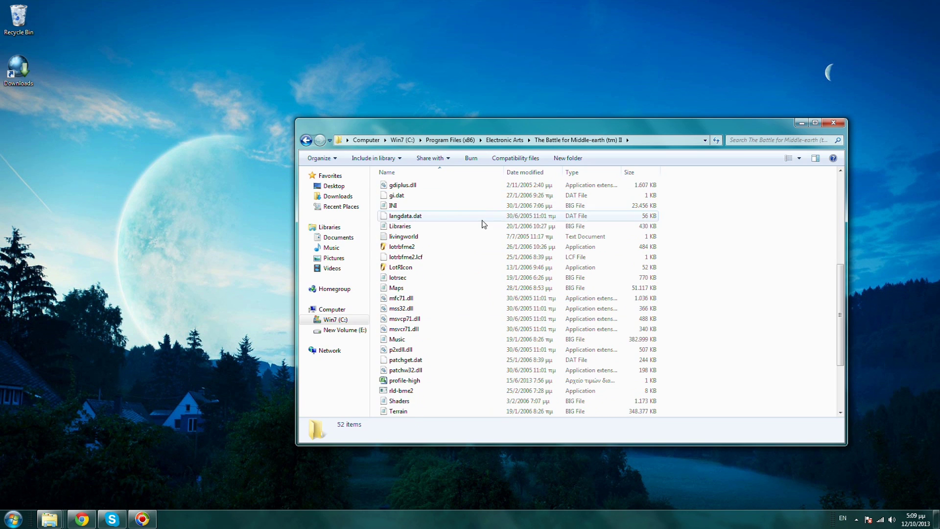
scroll(490, 279, down, 3)
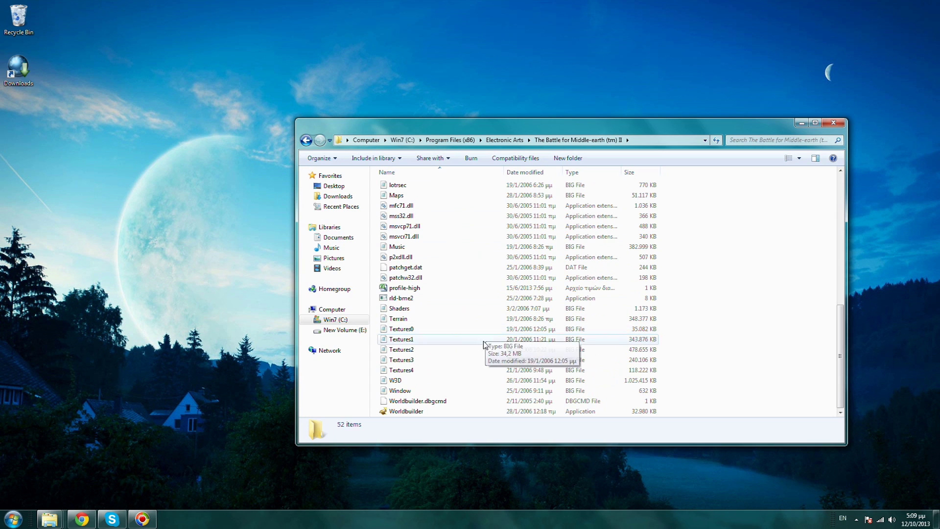
scroll(480, 353, up, 5)
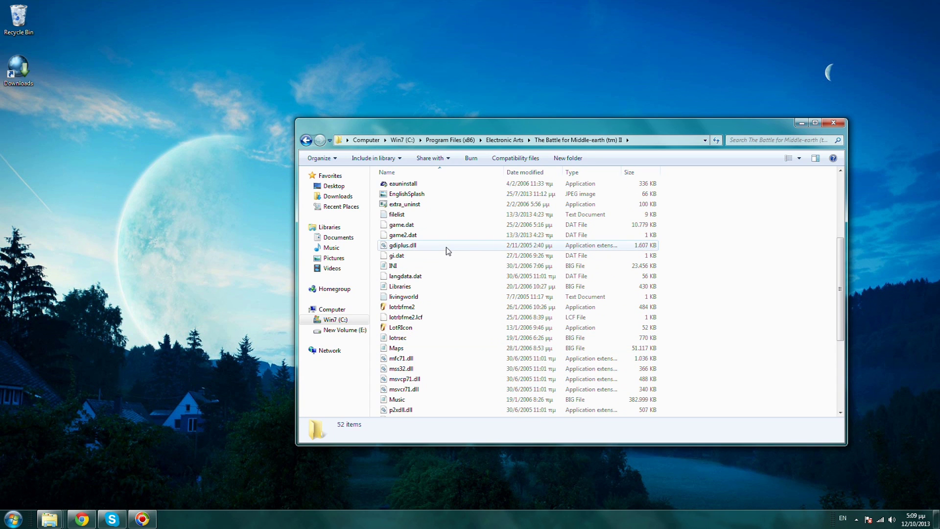
click(398, 349)
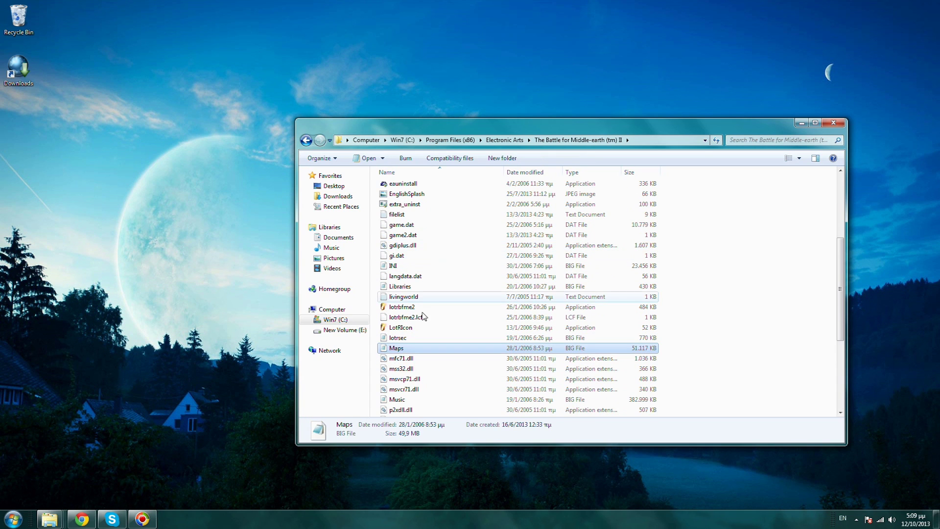
right_click(398, 349)
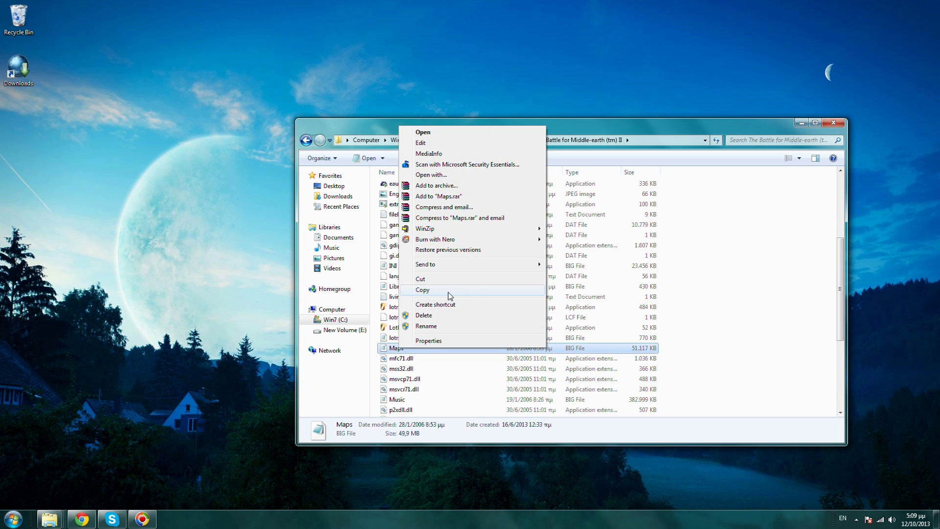
click(449, 292)
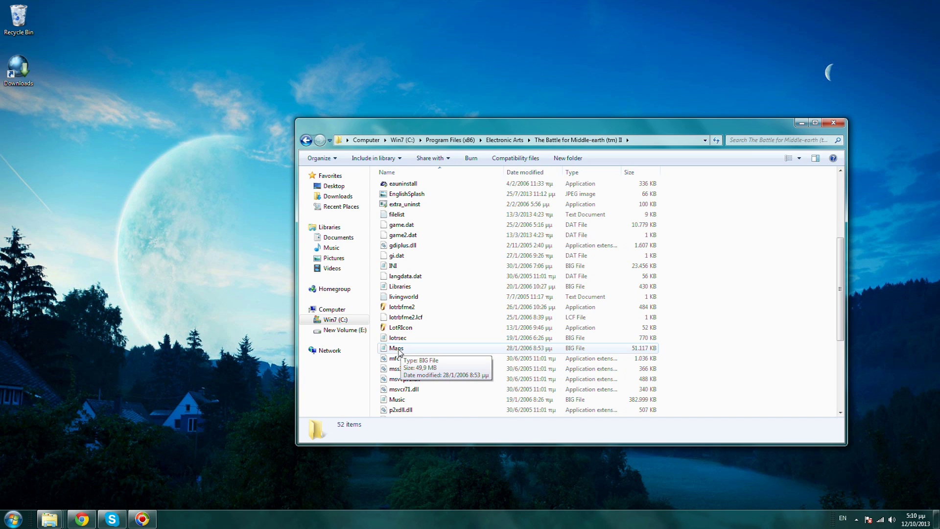
right_click(400, 351)
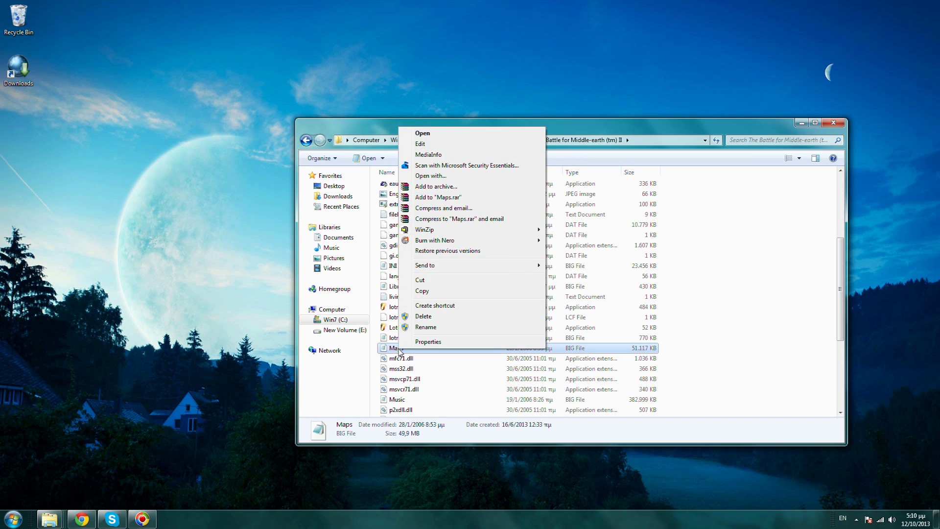
click(435, 294)
right_click(52, 131)
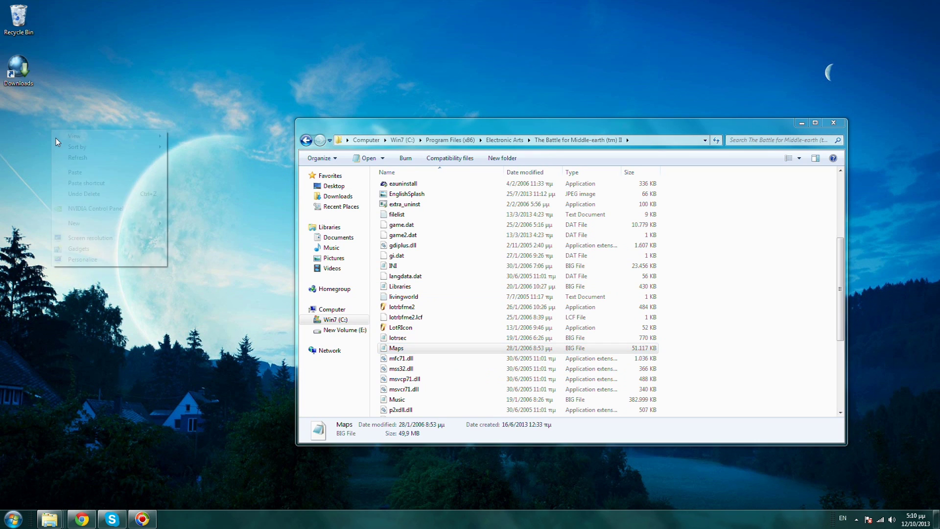
click(88, 177)
drag(57, 68, 33, 110)
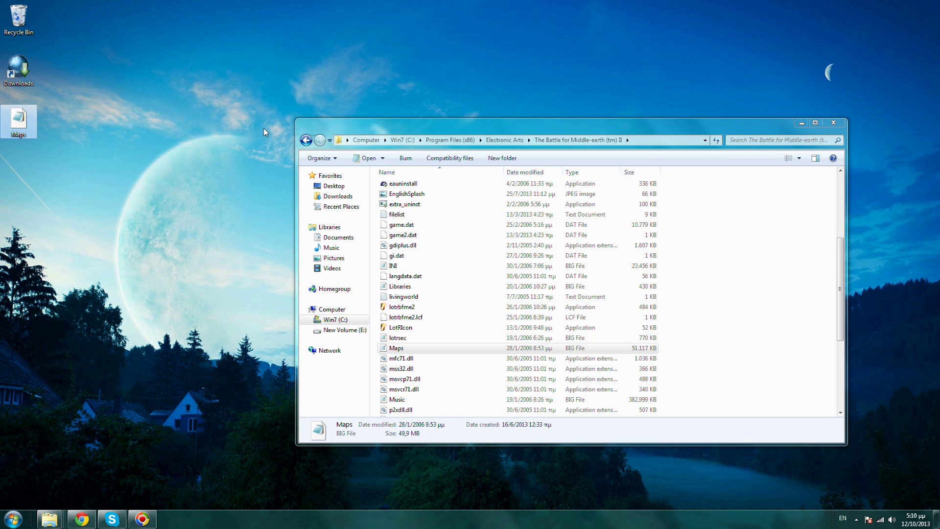
click(831, 125)
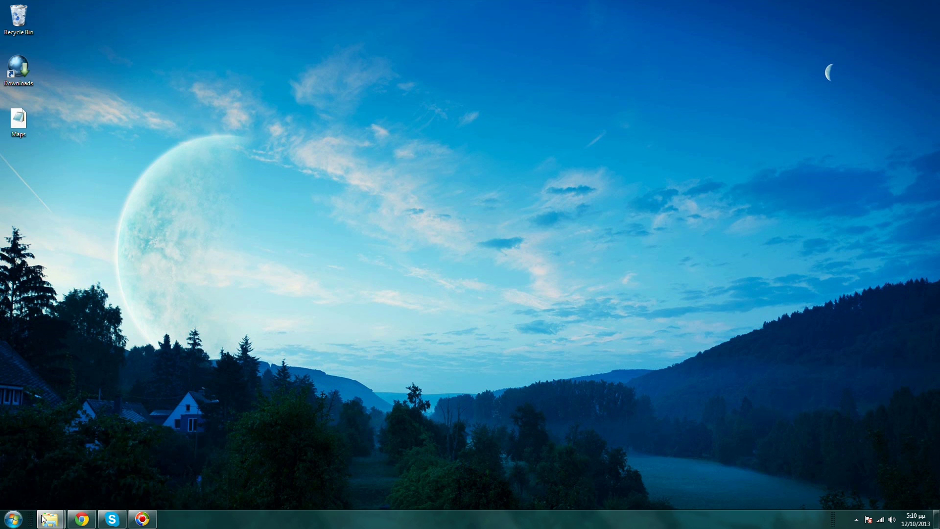
Step: Launch the FinalBIG application from the minimized FinalBig folder
mouse_move(43, 518)
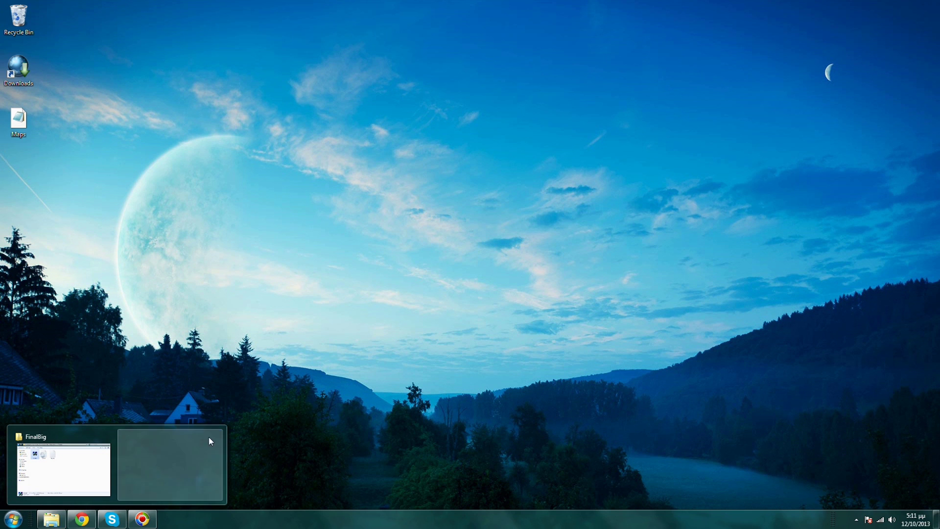
click(64, 469)
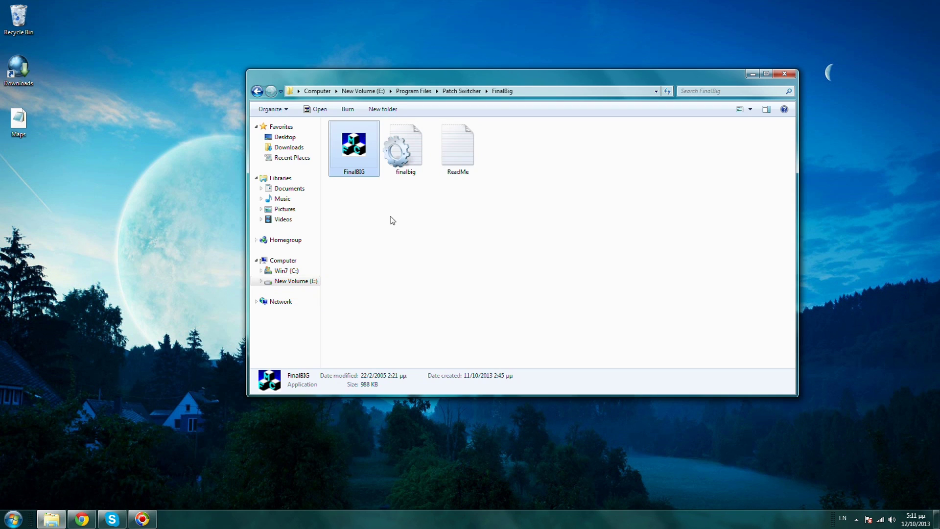
double_click(353, 147)
Step: Open the Maps BIG file from the desktop in FinalBIG
click(86, 93)
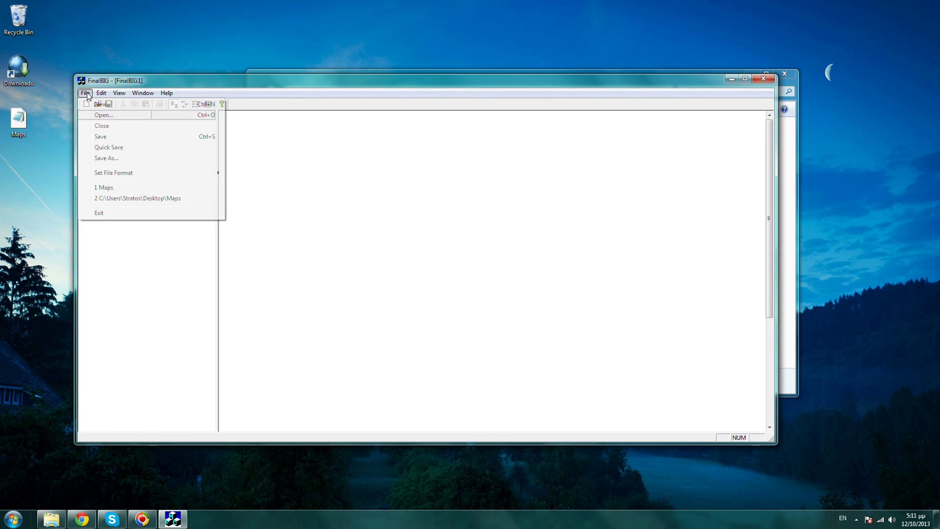
click(104, 115)
click(453, 215)
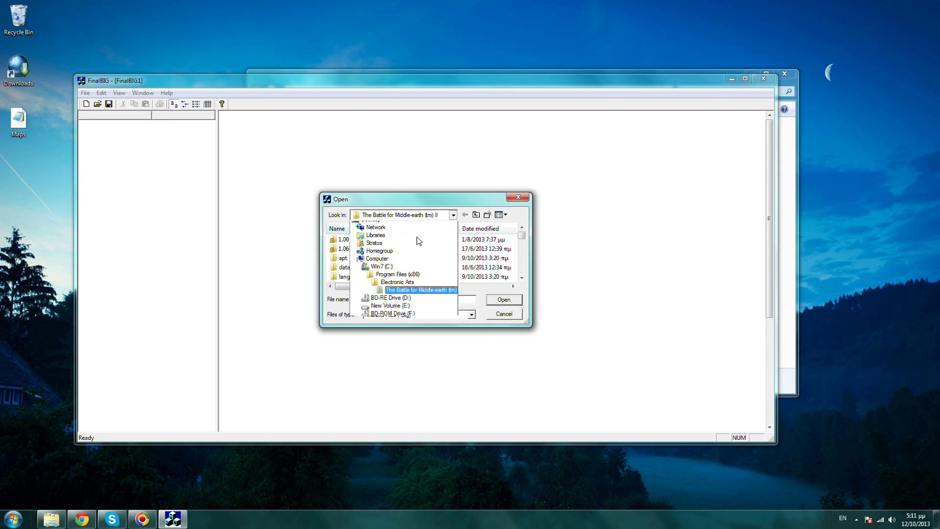
click(383, 225)
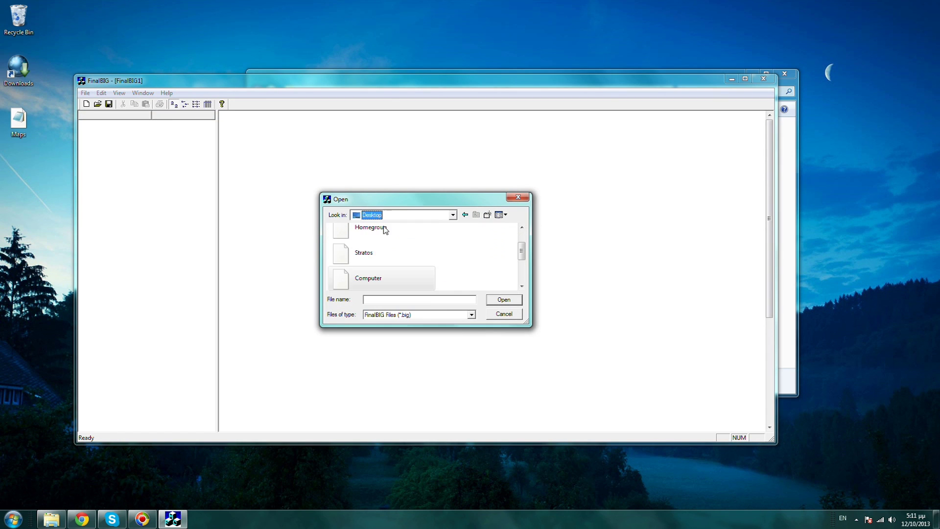
click(463, 256)
key(m)
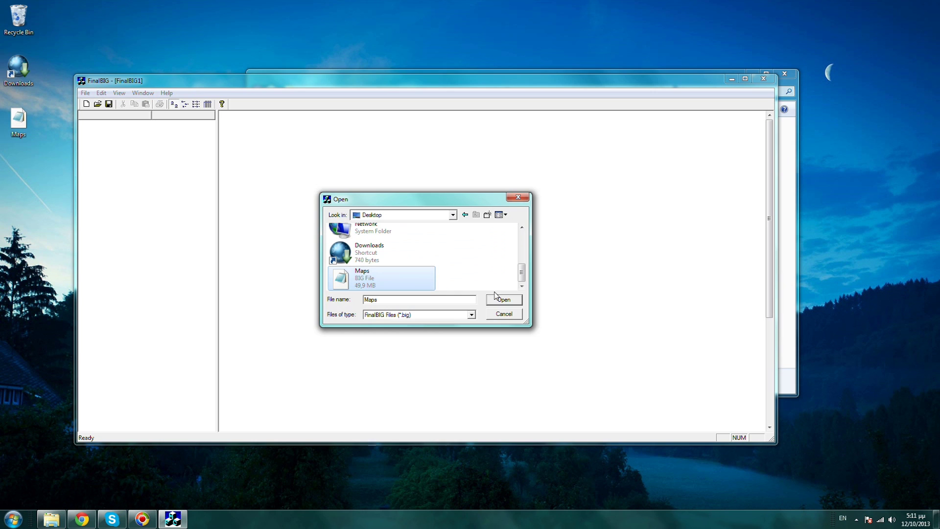
click(505, 299)
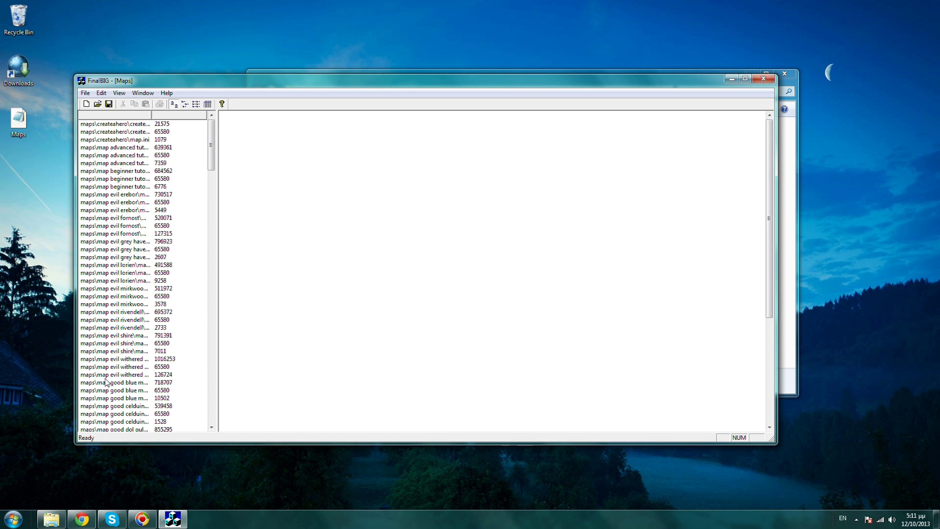
Step: Extract the whole Maps BIG file to the desktop, overwriting existing files, and close FinalBIG
mouse_move(211, 145)
mouse_down()
mouse_move(221, 392)
mouse_move(211, 142)
mouse_up()
click(101, 93)
click(142, 178)
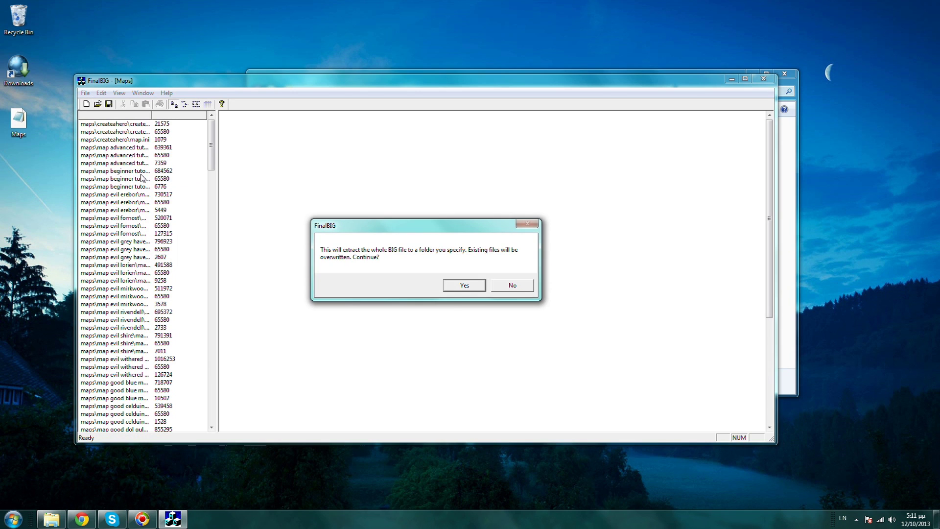
click(459, 288)
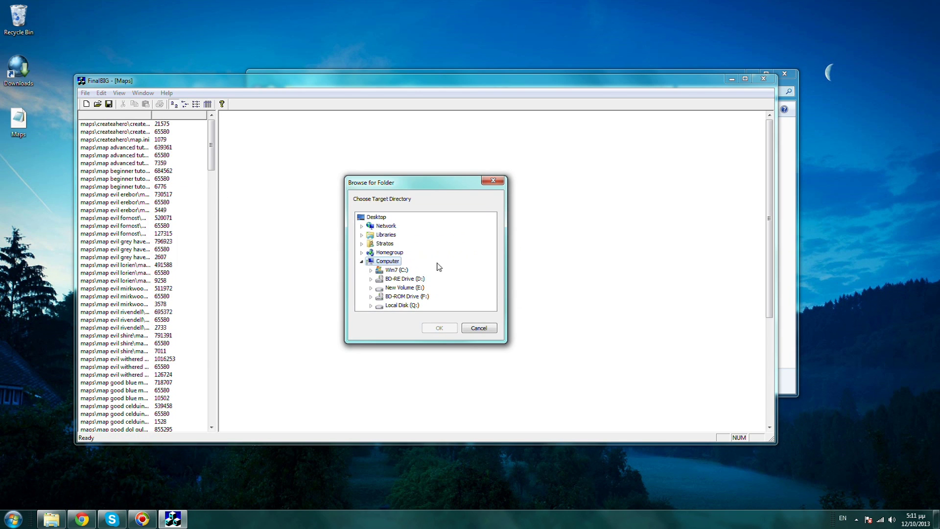
click(378, 219)
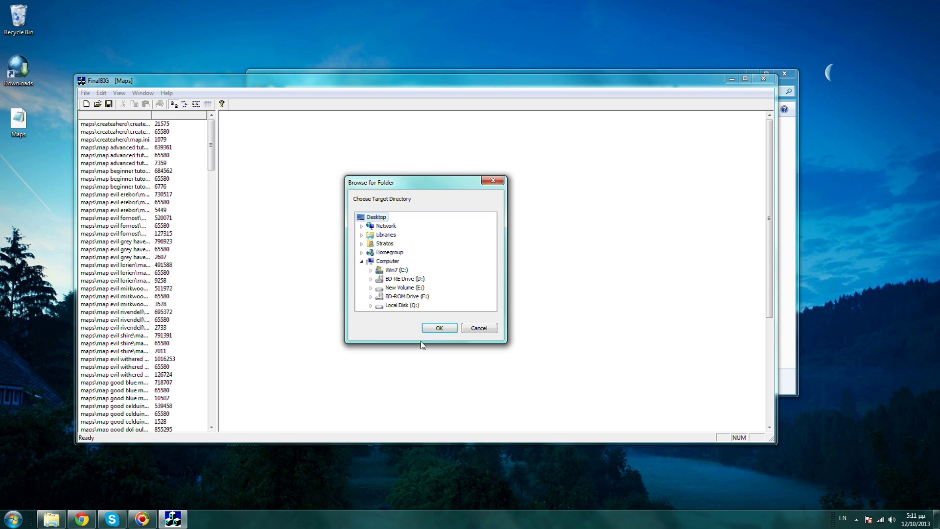
click(439, 329)
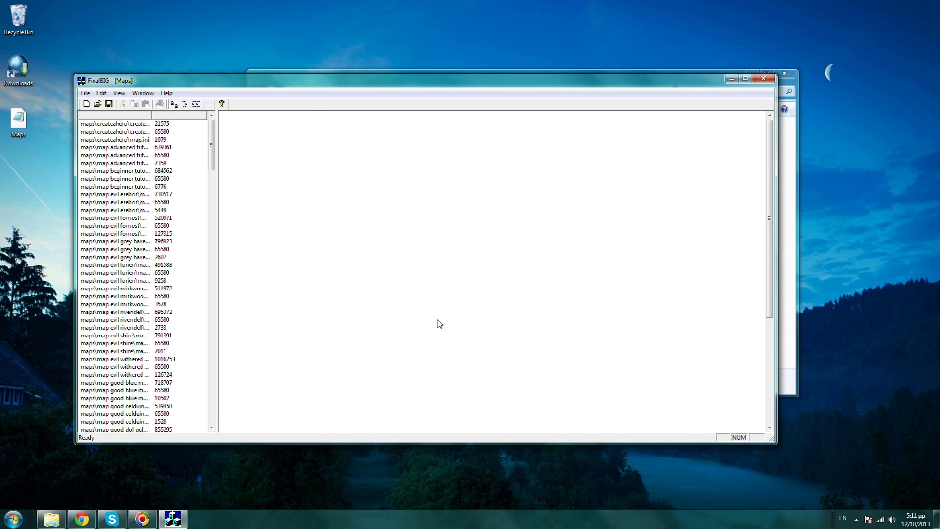
click(18, 171)
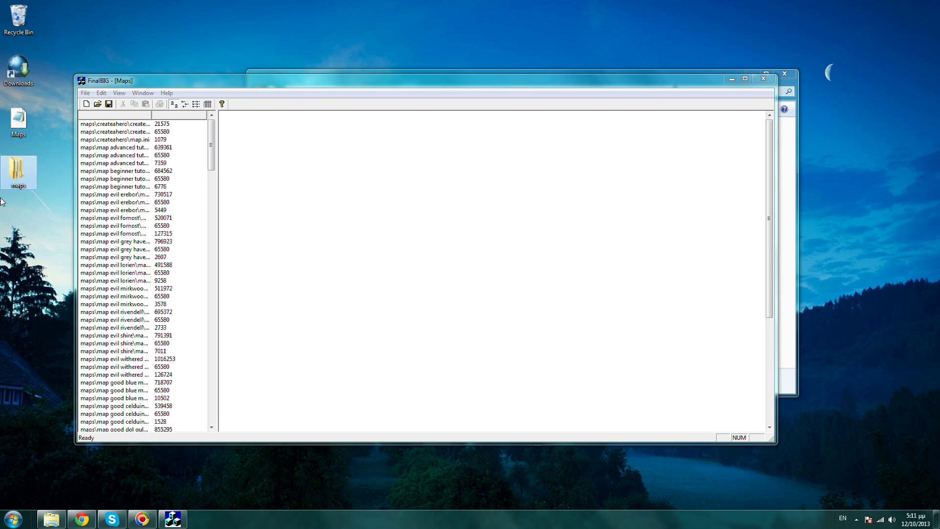
click(763, 78)
Step: Look through the map folders inside the extracted maps folder on the desktop, and close its window
double_click(27, 169)
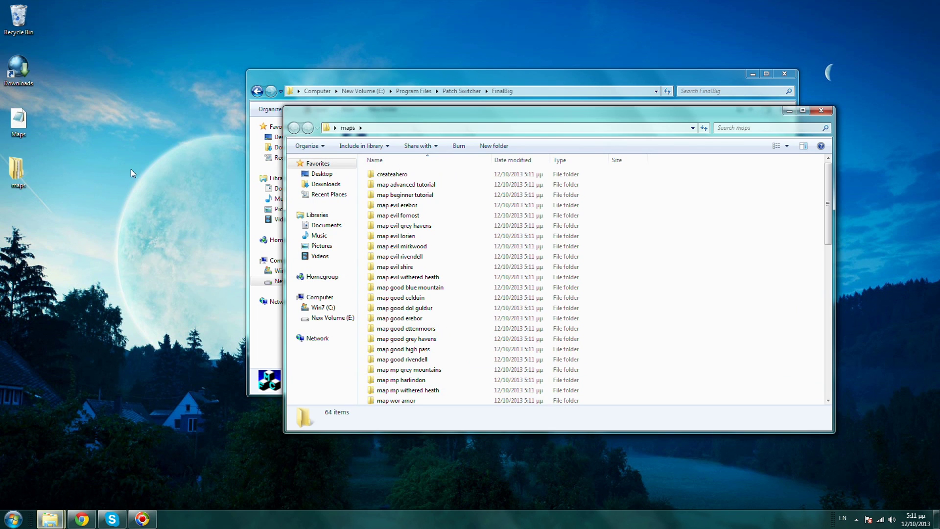
scroll(690, 222, down, 14)
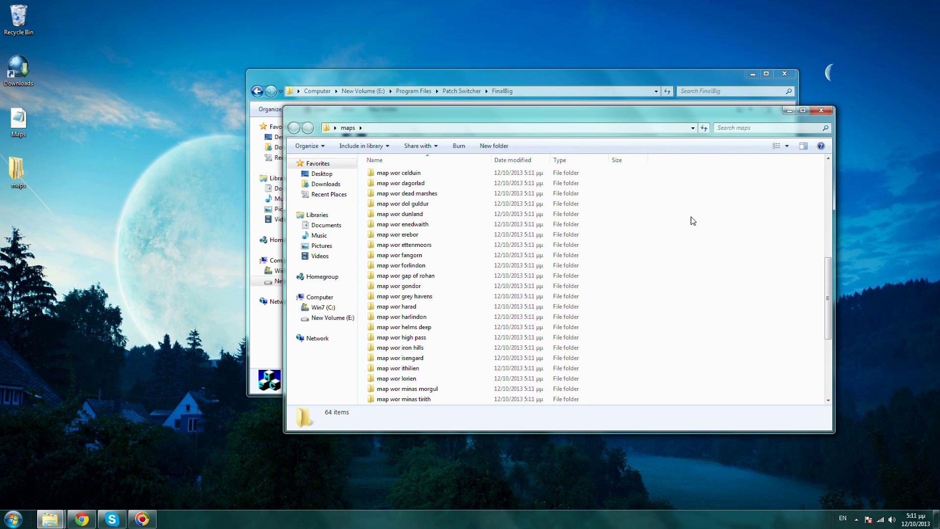
scroll(691, 221, up, 14)
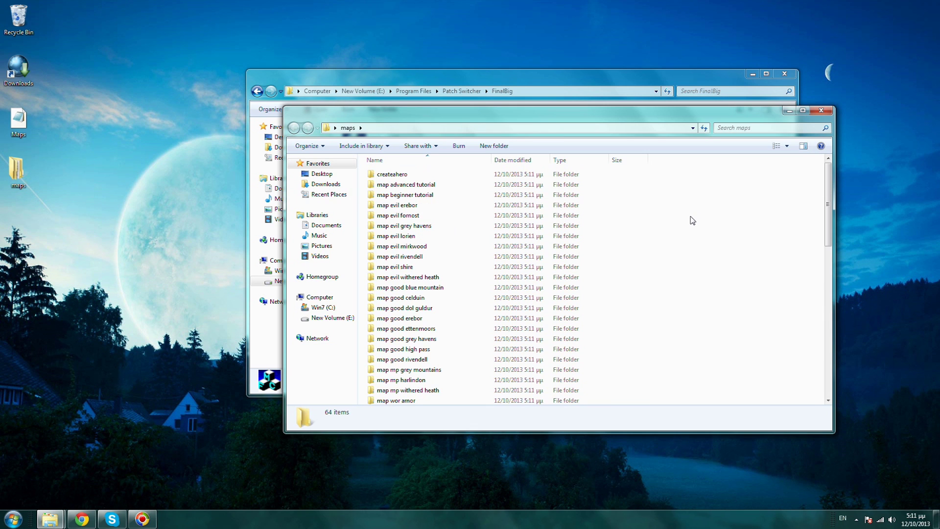
click(821, 110)
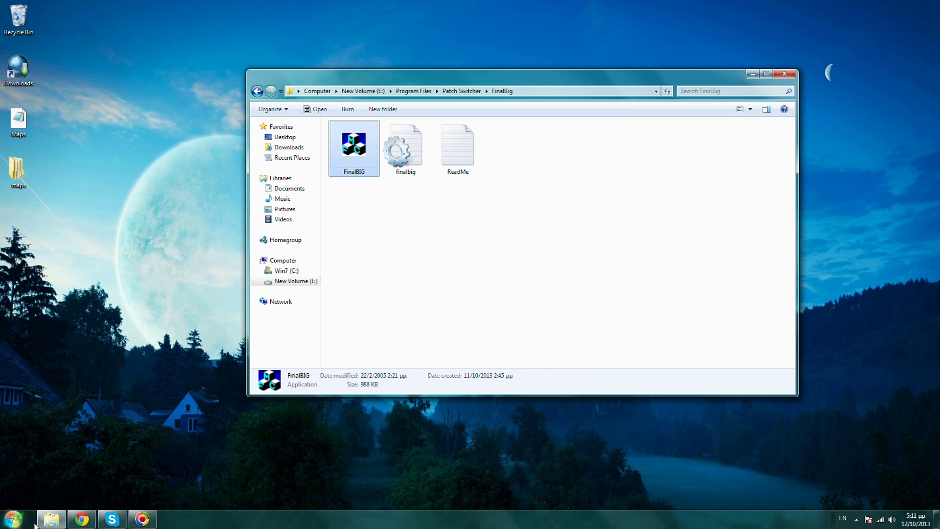
Step: Launch Worldbuilder from The Battle for Middle-earth (tm) II folder in Electronic Arts and accept the EA tools license
right_click(57, 519)
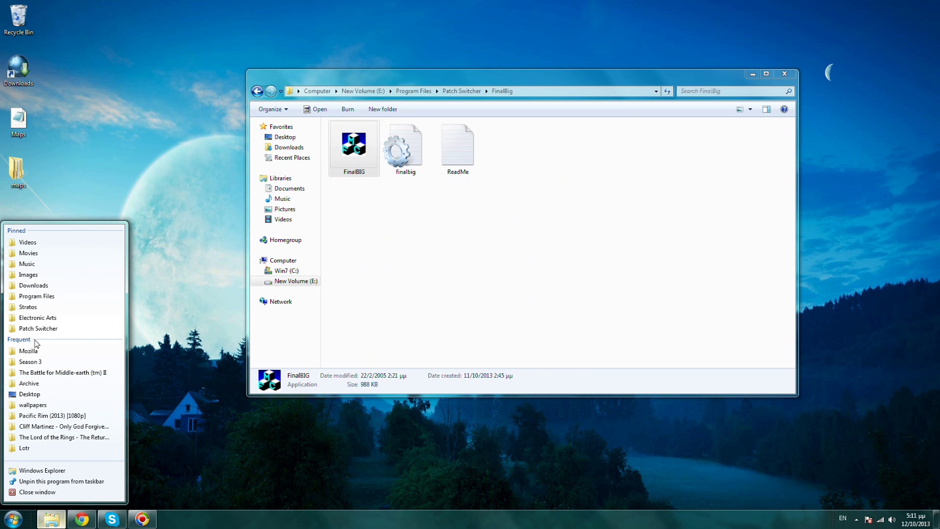
click(44, 319)
double_click(420, 183)
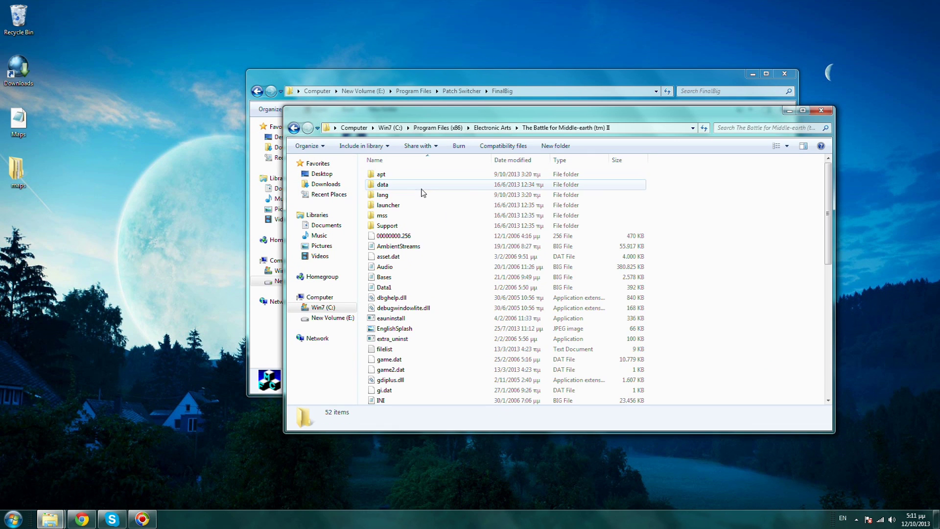
scroll(611, 312, down, 10)
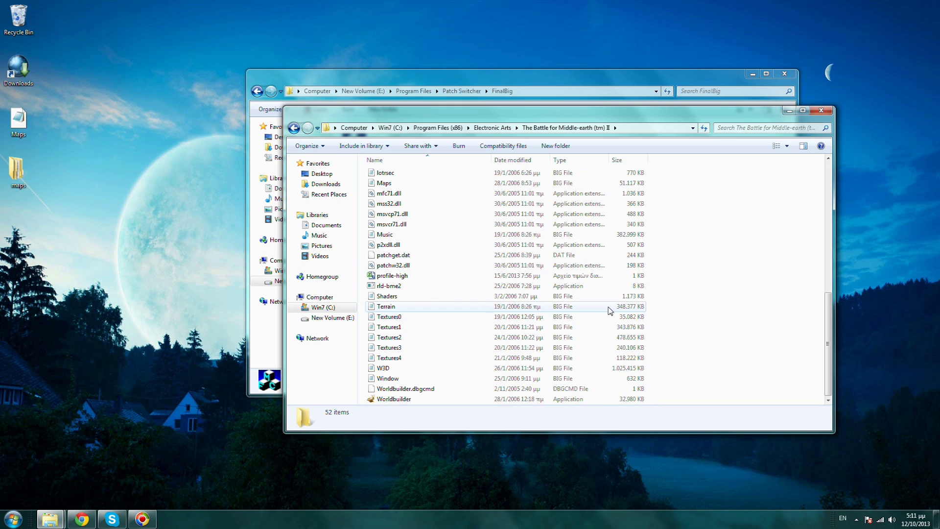
click(387, 399)
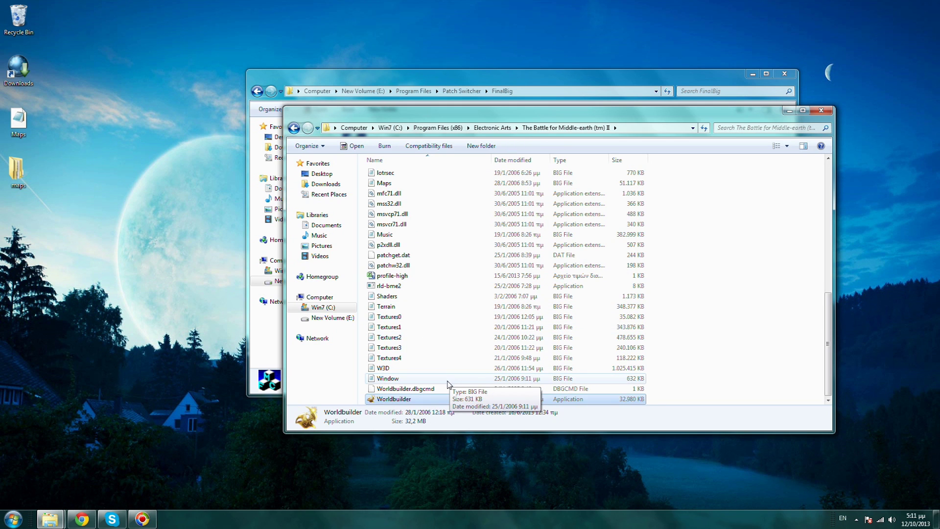
double_click(394, 397)
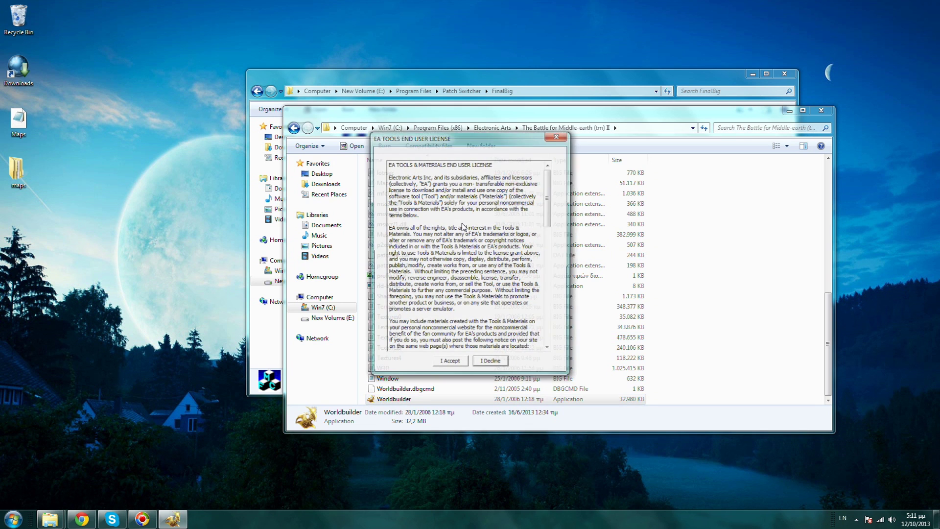
click(450, 364)
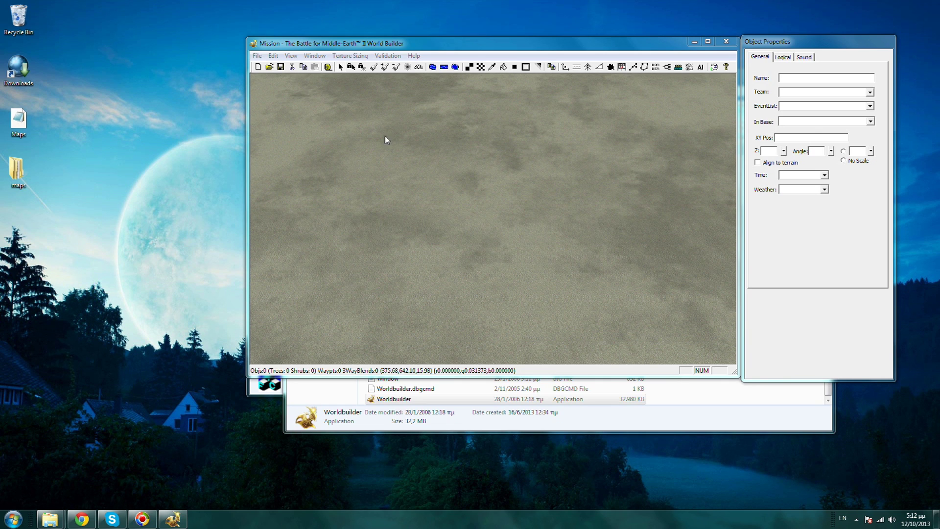
click(257, 55)
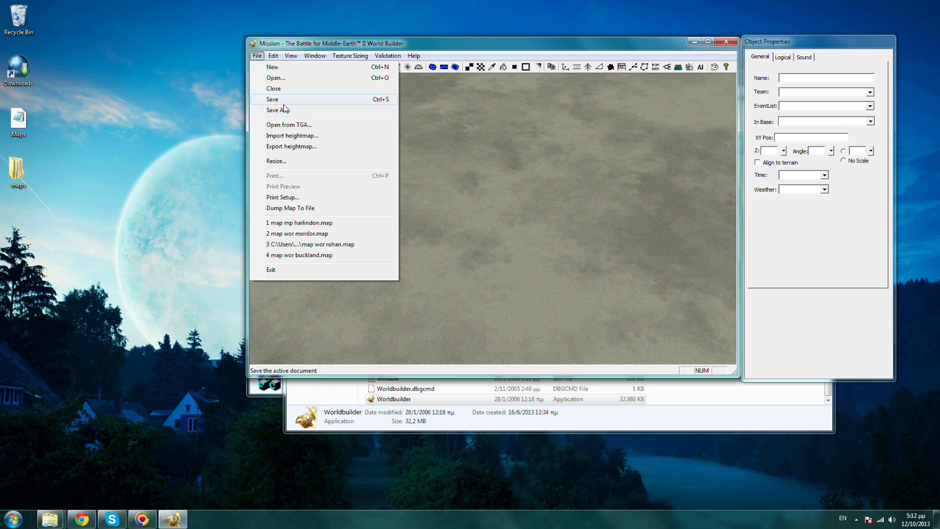
click(562, 51)
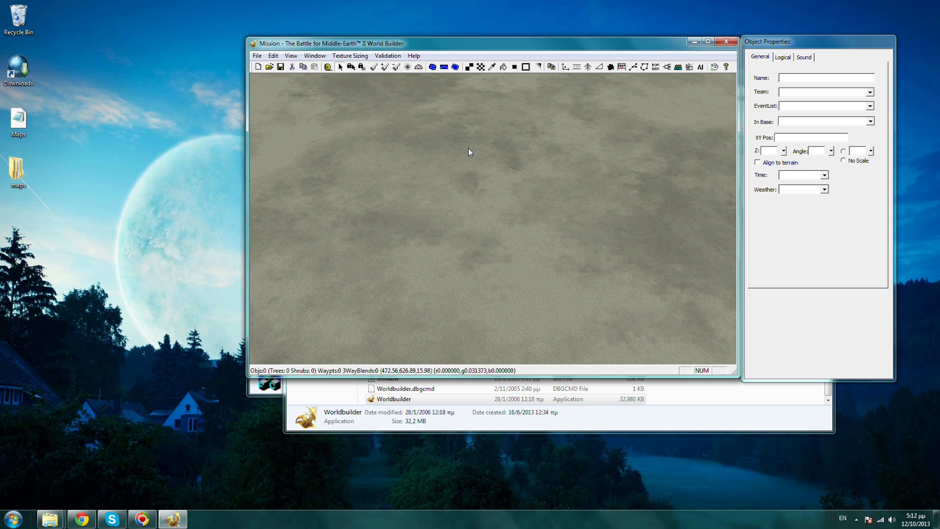
Step: Start opening a map in World Builder and browse up to the extracted maps folder
click(258, 55)
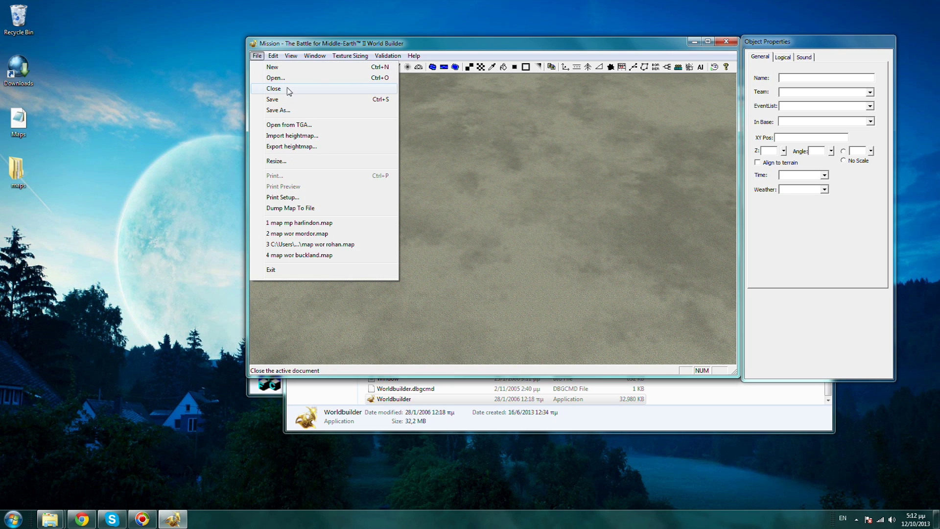
click(288, 77)
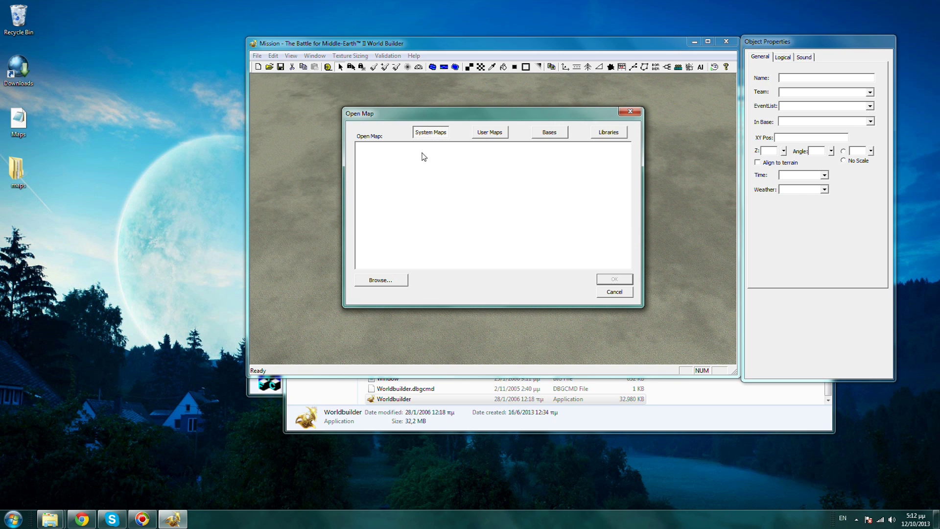
click(382, 279)
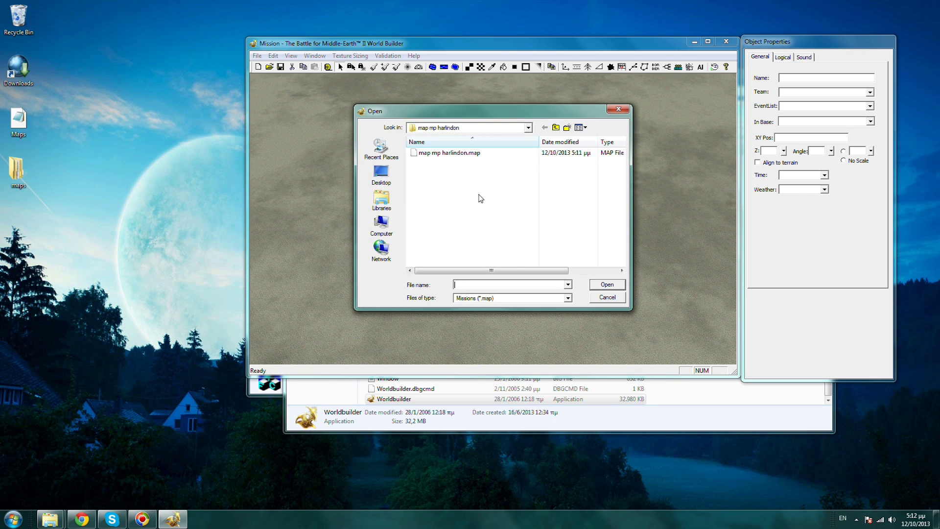
click(555, 128)
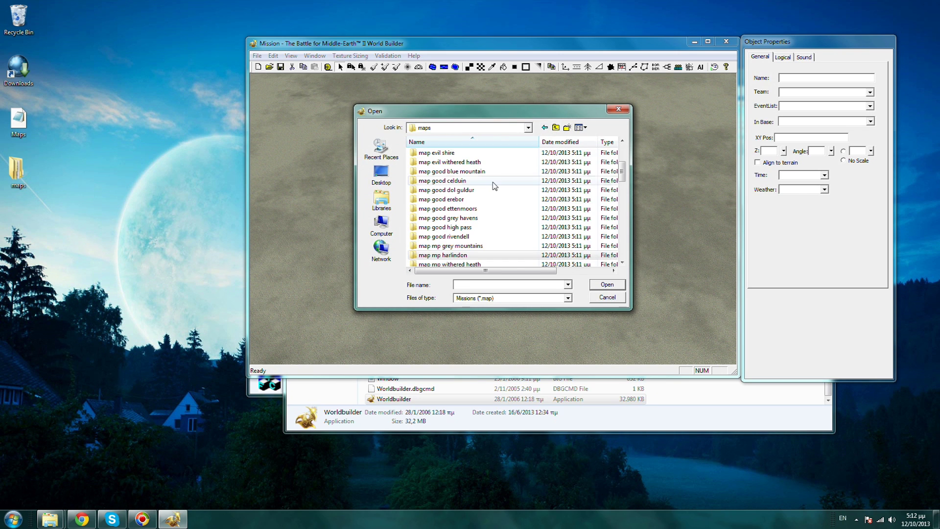
Step: Open map wor forlindon.map from the map wor forlindon folder
scroll(494, 186, down, 3)
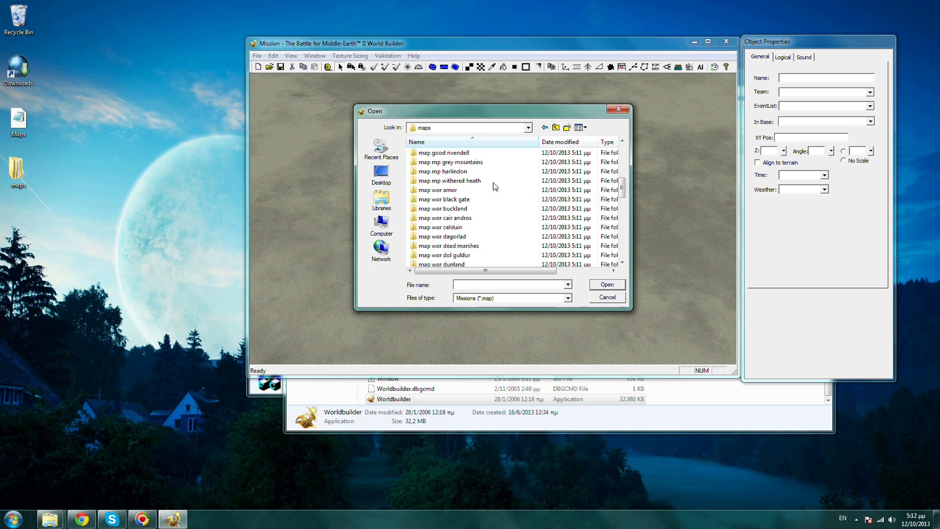
scroll(493, 188, up, 2)
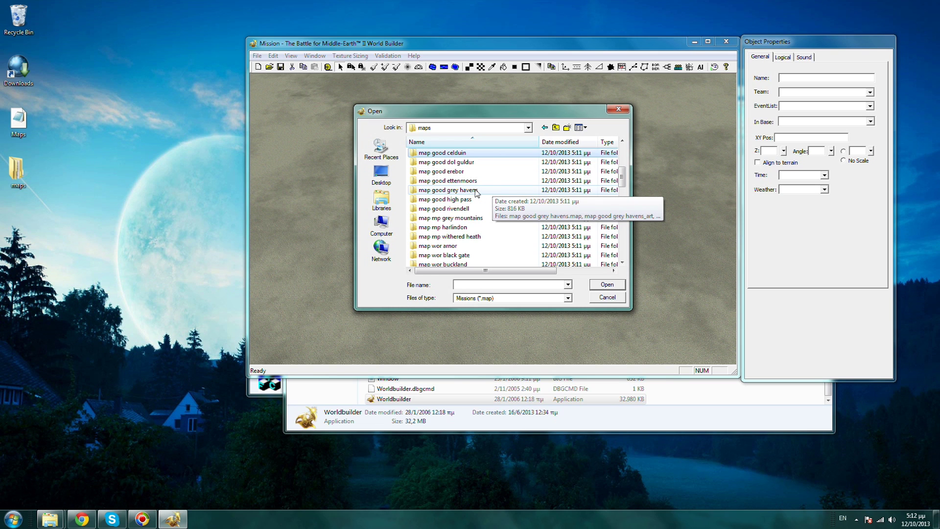
click(476, 191)
scroll(481, 196, down, 1)
scroll(481, 197, down, 4)
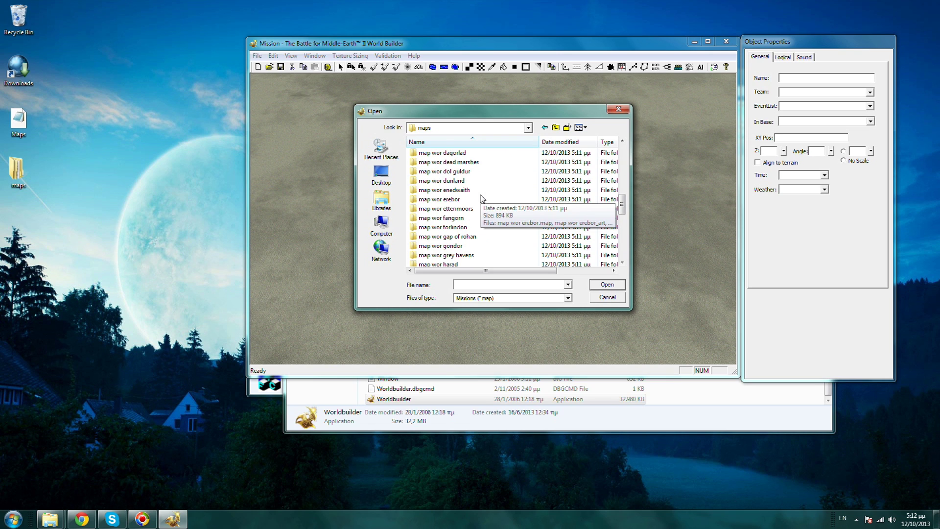
scroll(481, 199, down, 1)
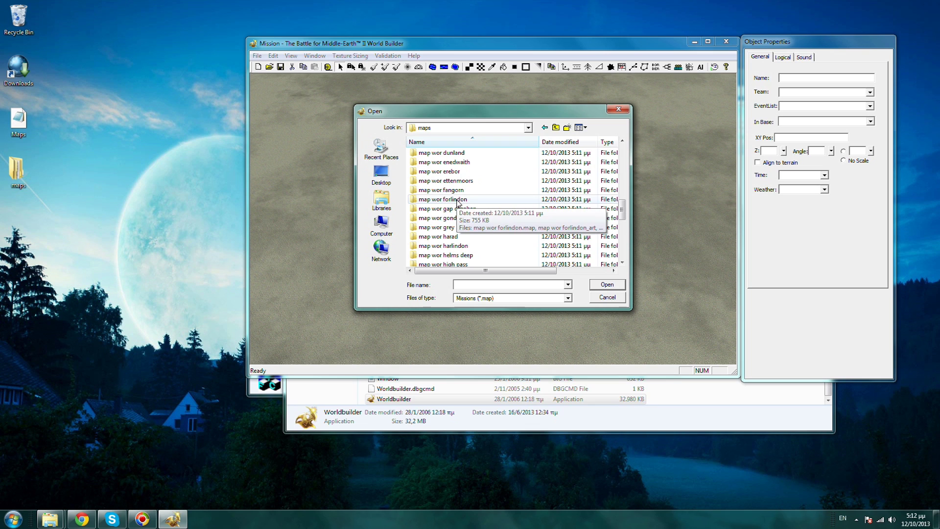
double_click(457, 200)
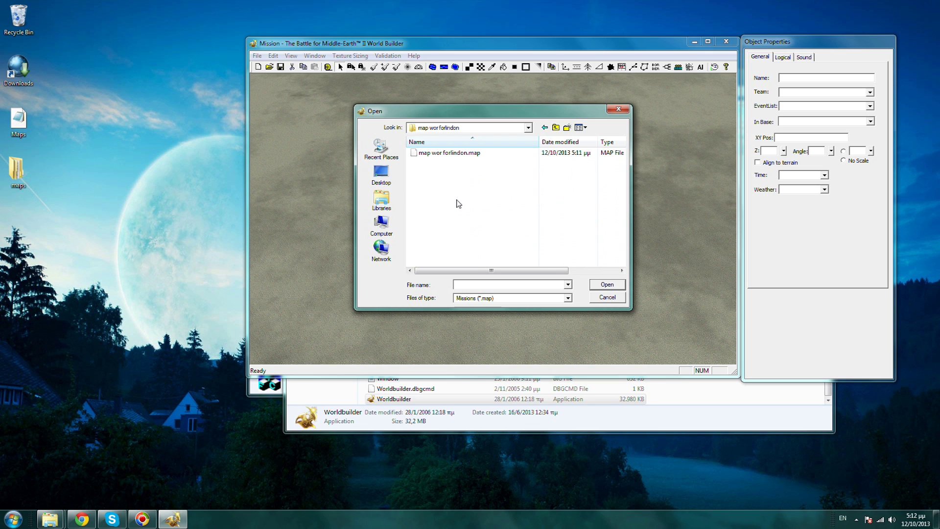
click(462, 153)
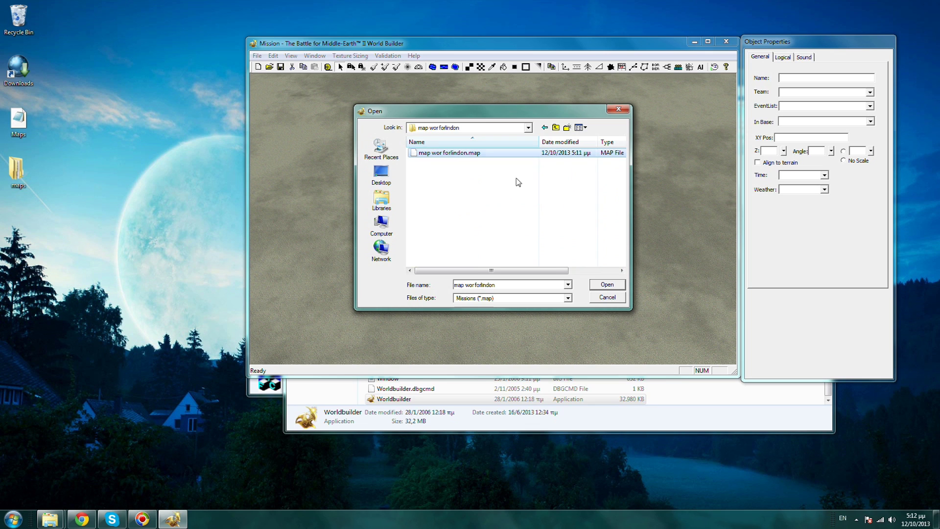
click(605, 286)
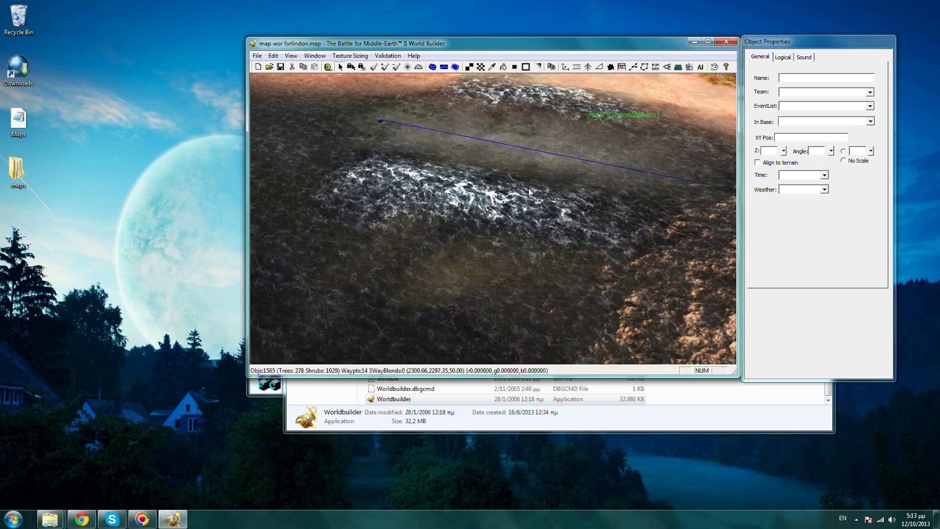
Step: Set the camera's maximum height to 550.0 in the Forlindon map's settings and apply the change
key(Up)
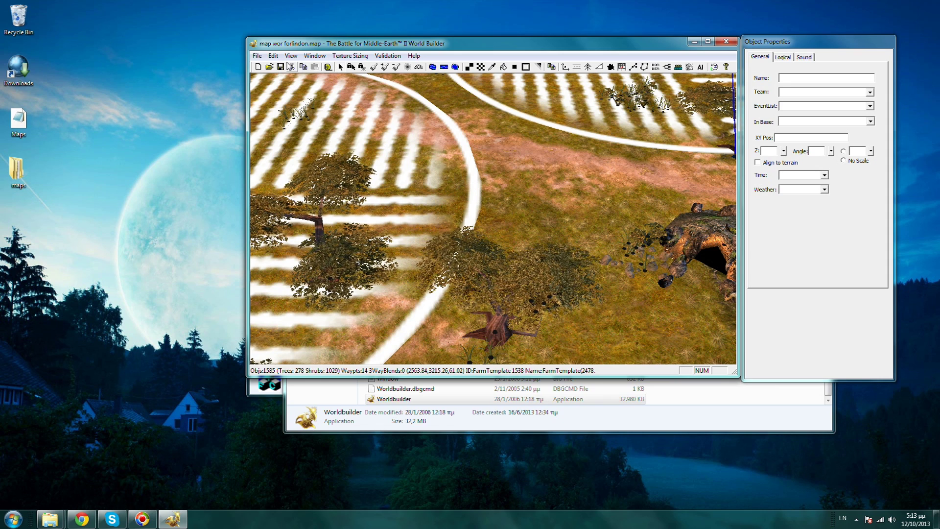
click(274, 56)
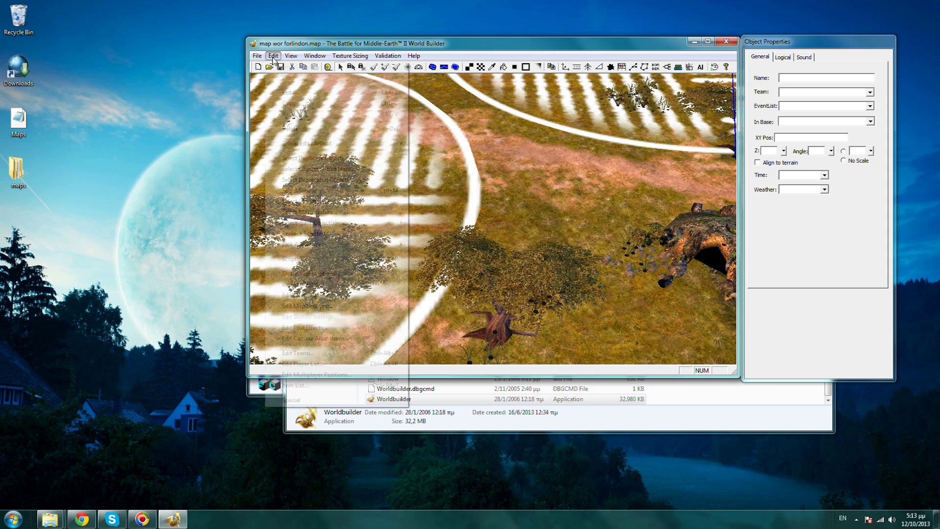
click(319, 306)
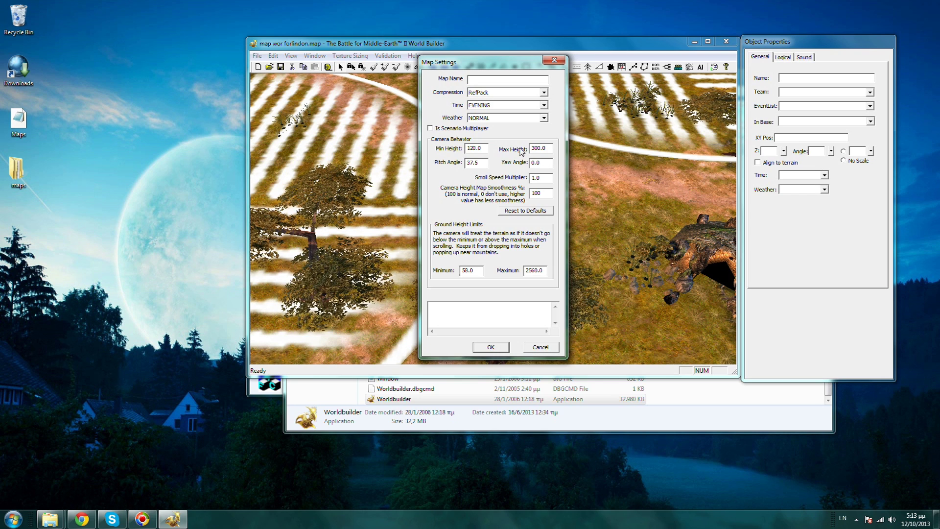
drag(533, 149, 545, 130)
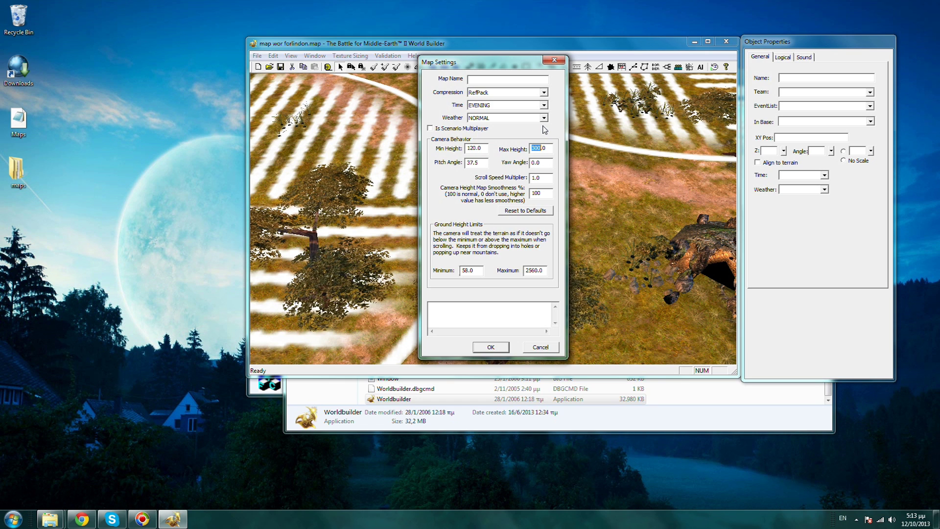
text(550)
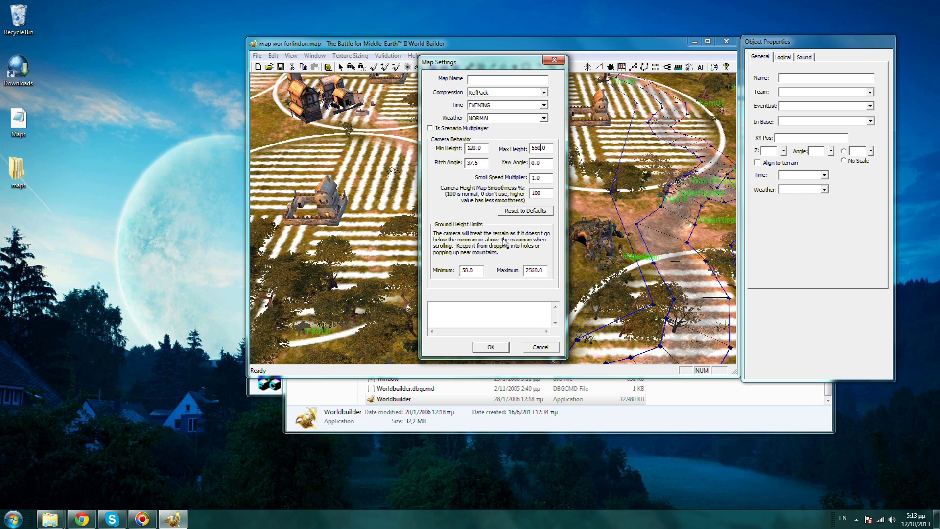
click(491, 347)
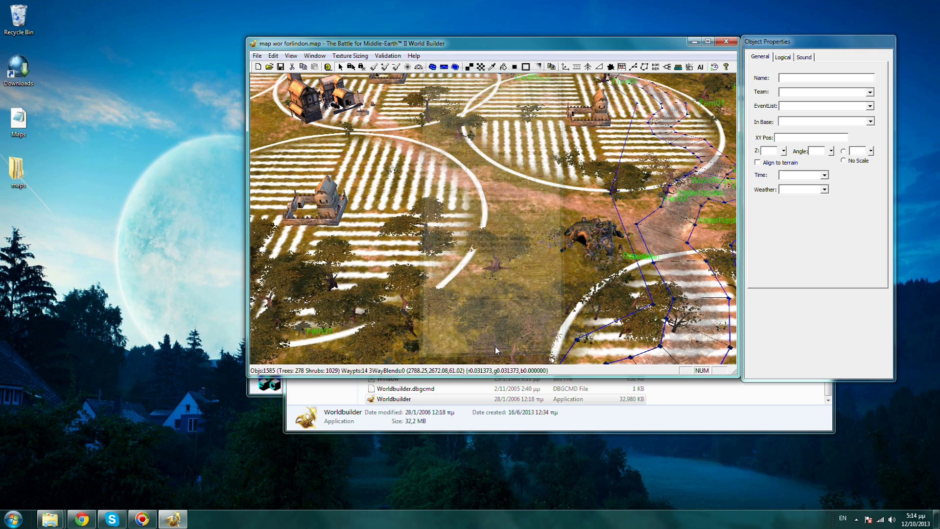
click(257, 55)
key(Escape)
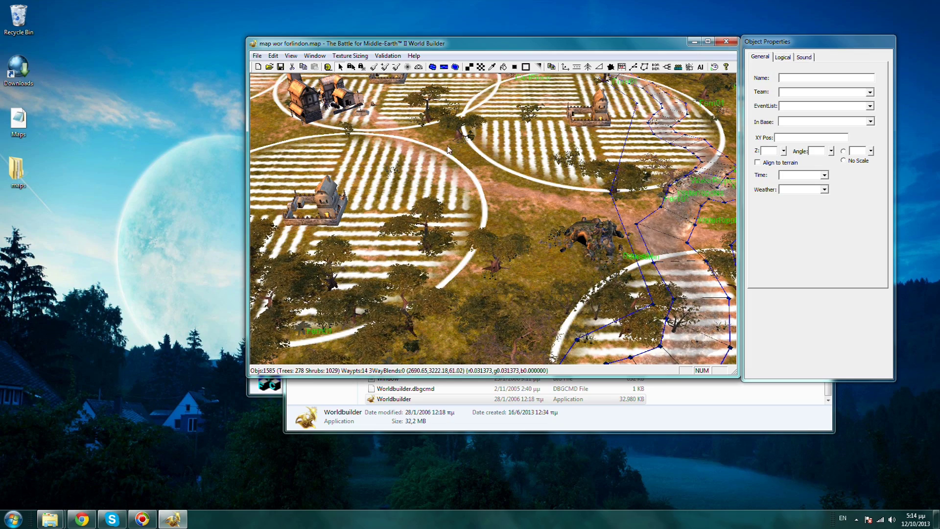
key(Up)
key(Right)
key(Up)
key(Right)
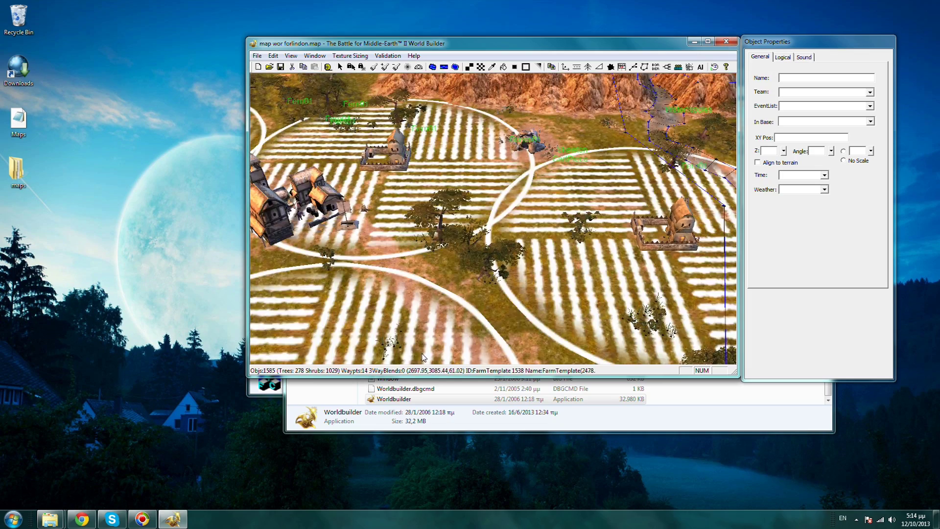
key(Up)
key(Right)
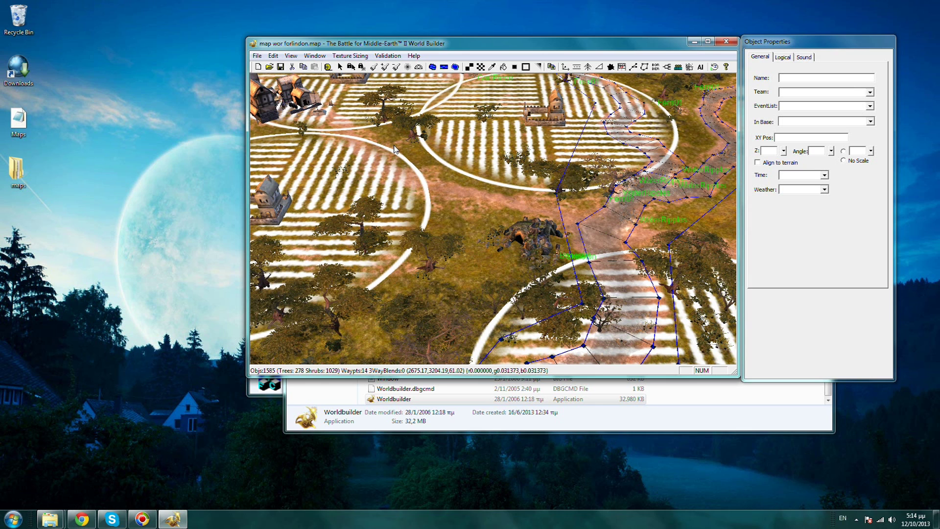
Step: Close World Builder and the game folder window, and launch FinalBIG from the FinalBig folder
click(726, 43)
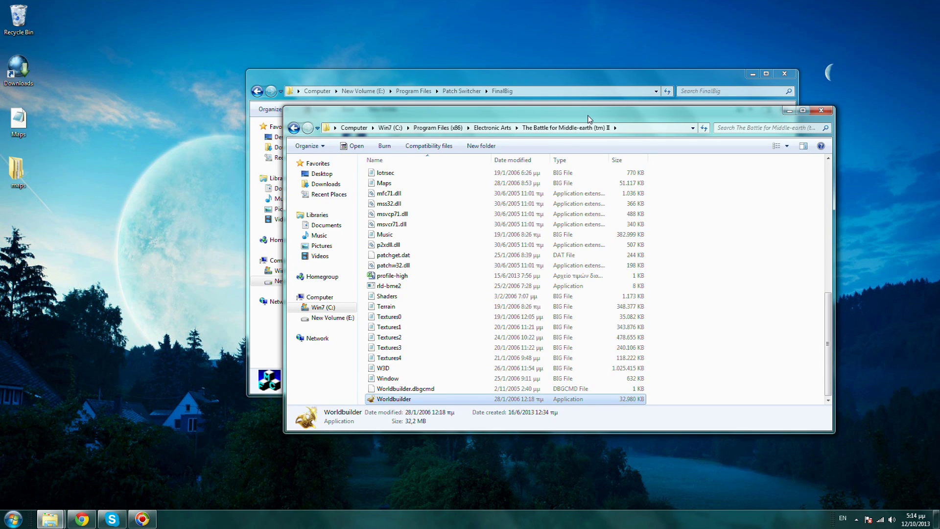
click(816, 110)
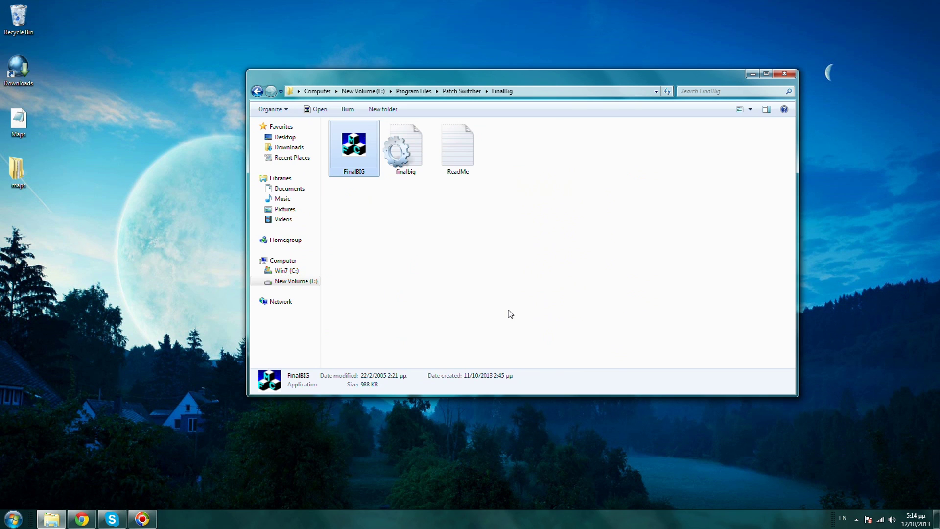
double_click(355, 156)
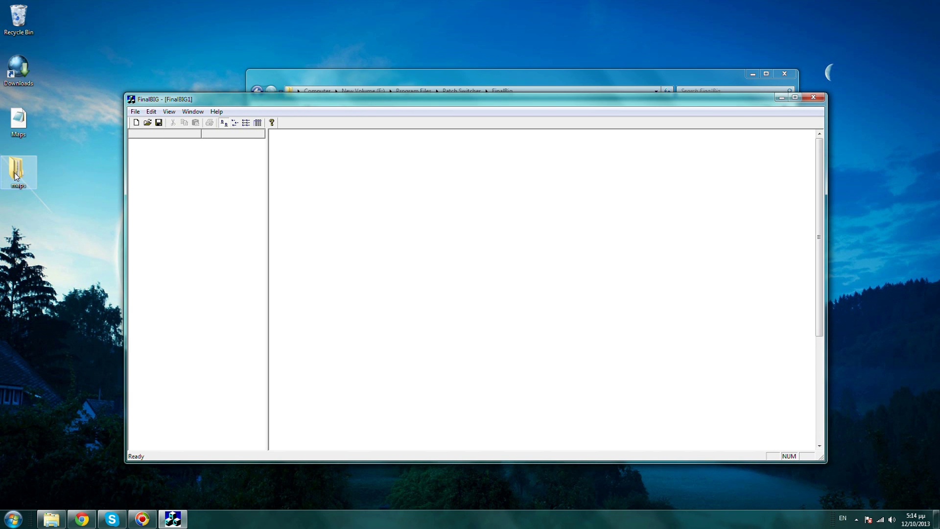
Step: Add the edited maps folder from the desktop to the new empty FinalBIG archive and look over its file list
drag(16, 177, 180, 169)
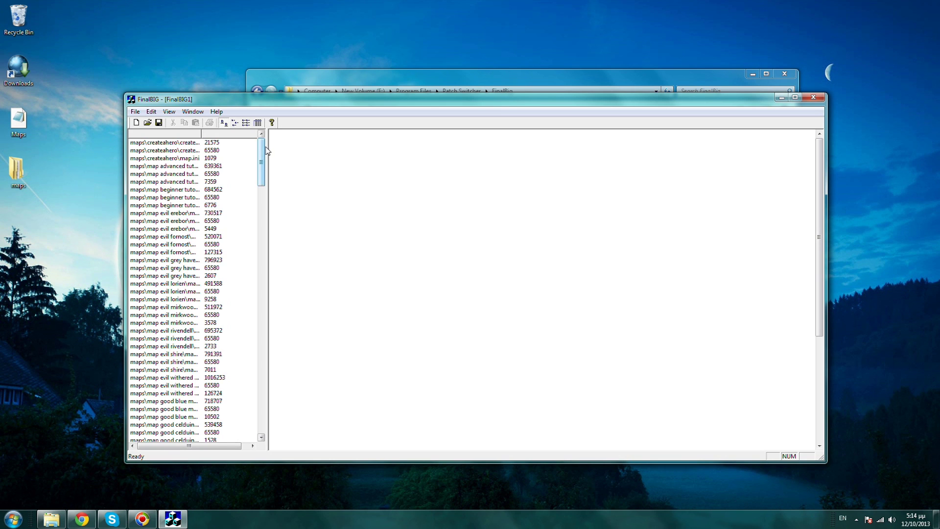
mouse_move(261, 154)
mouse_down()
mouse_move(261, 176)
mouse_move(261, 154)
mouse_up()
mouse_move(261, 162)
mouse_down()
mouse_move(261, 284)
mouse_move(261, 155)
mouse_up()
mouse_move(261, 154)
mouse_down()
mouse_move(261, 161)
mouse_move(260, 152)
mouse_up()
Step: Set the archive's file format to BIG4 (BFME)
click(136, 111)
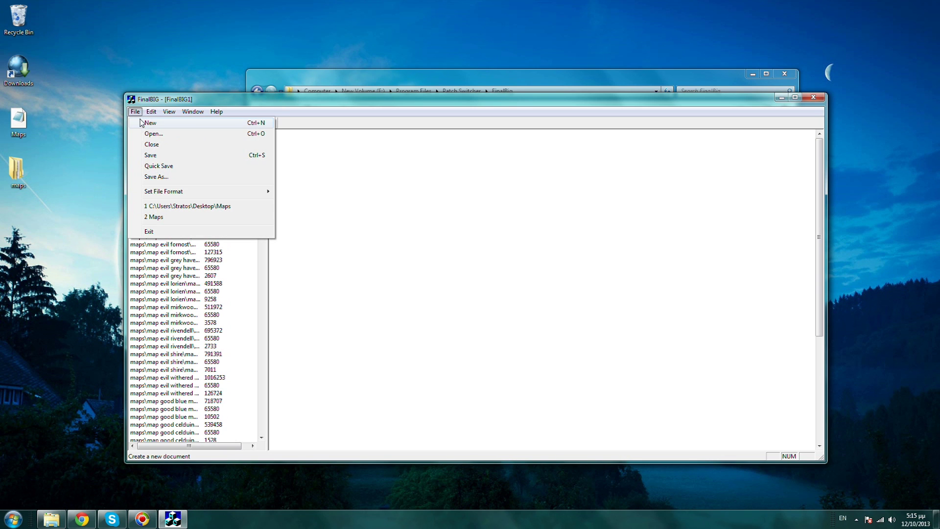
mouse_move(171, 193)
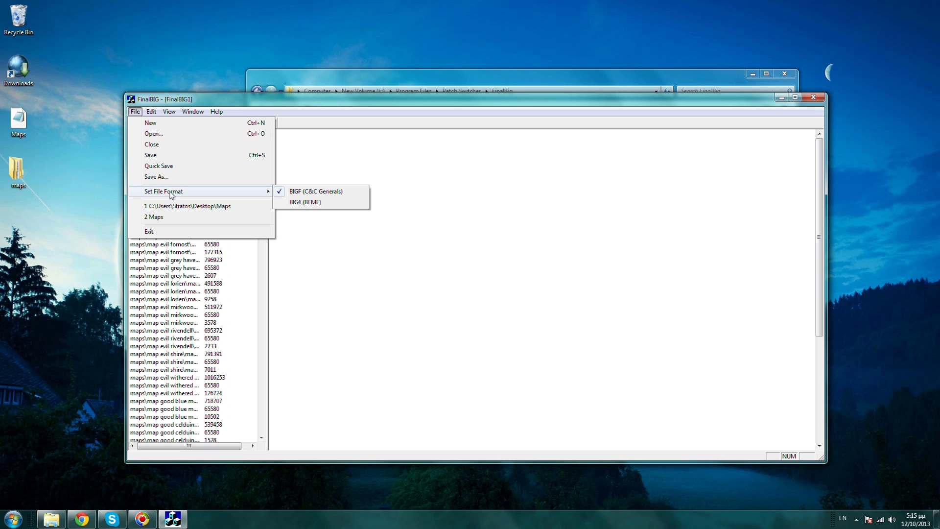
click(312, 202)
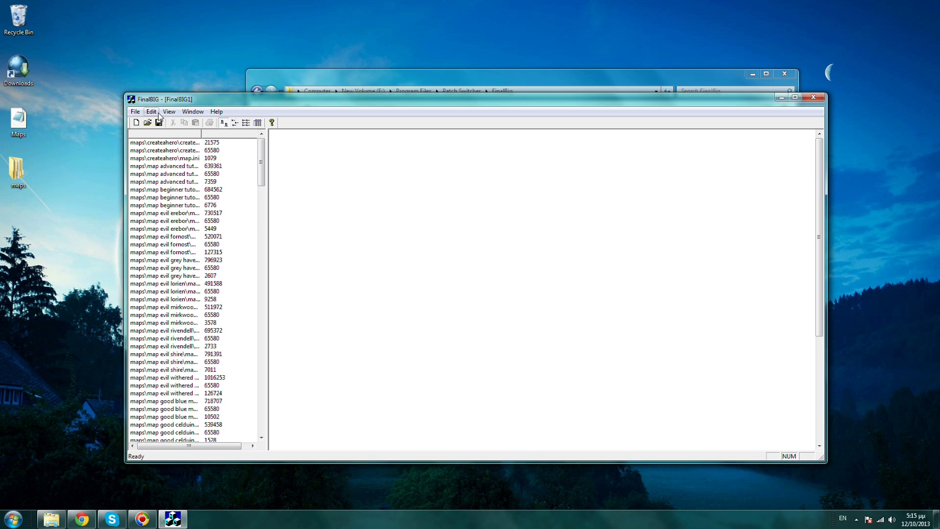
Step: Start saving the archive to another location and browse to Program Files (x86) on the Win7 (C:) drive
click(134, 113)
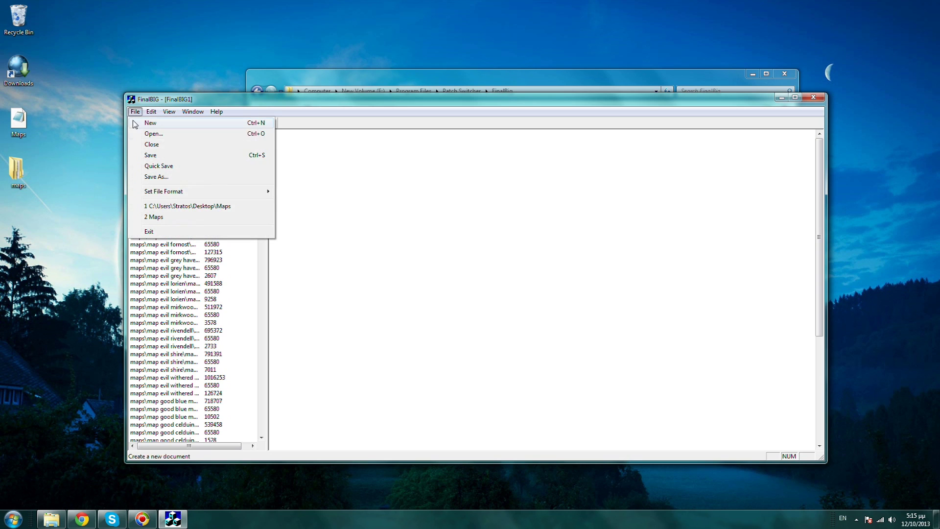
click(164, 177)
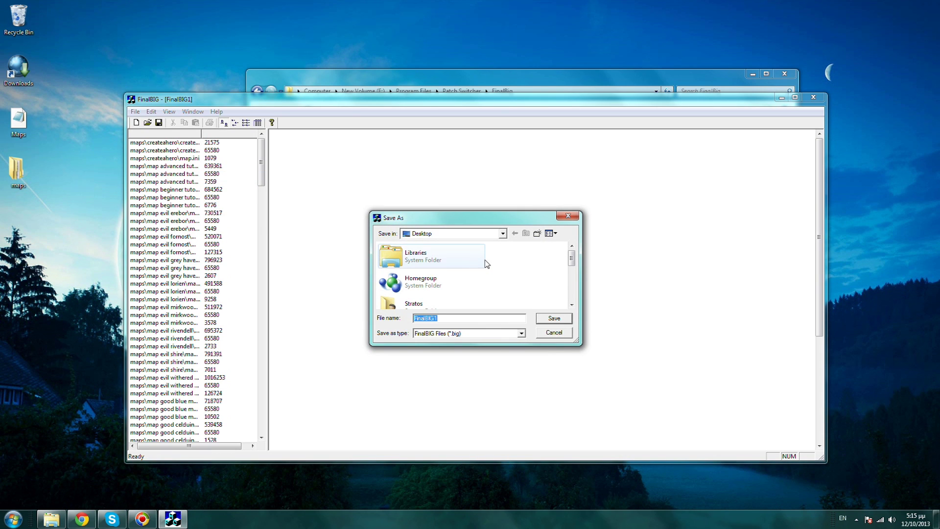
click(502, 234)
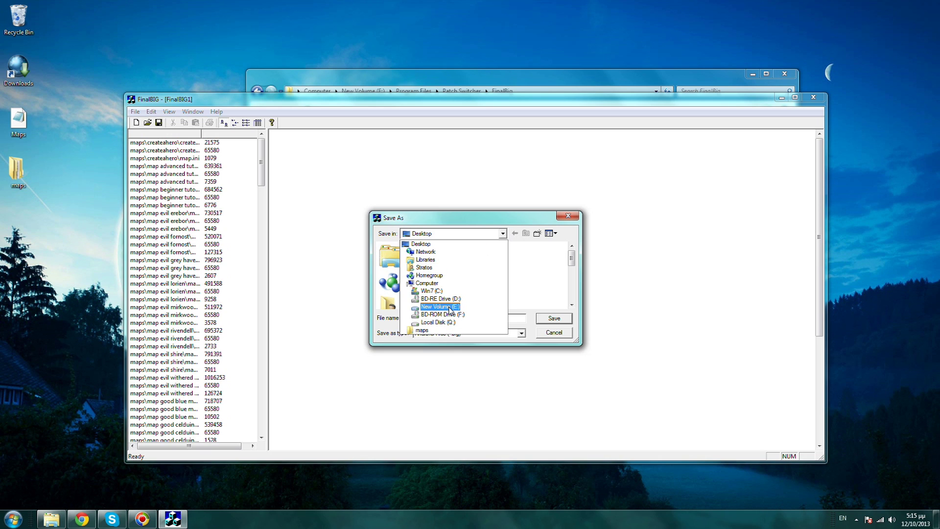
click(433, 291)
click(436, 268)
scroll(436, 271, down, 3)
scroll(437, 271, up, 3)
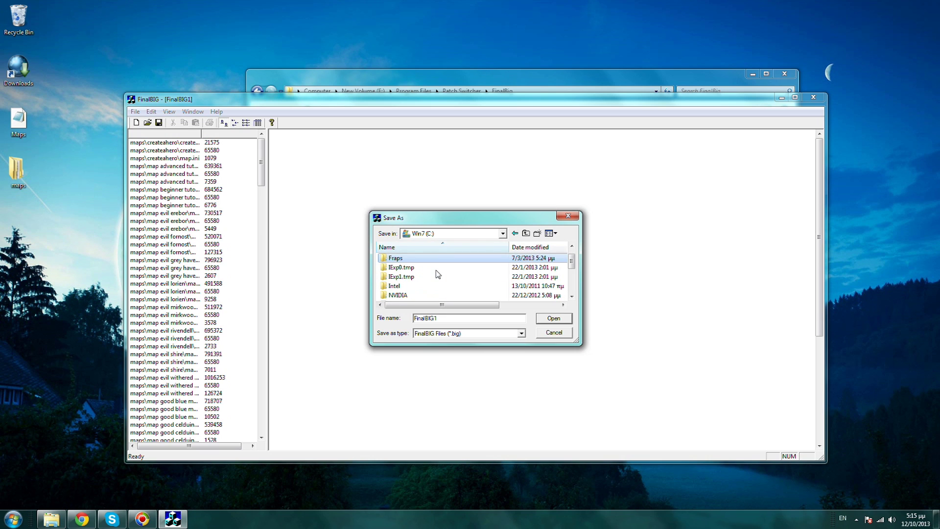
scroll(437, 273, up, 1)
scroll(437, 272, down, 4)
click(425, 260)
double_click(425, 259)
Step: Set the save location to The Battle for Middle-earth (tm) II folder inside Electronic Arts
scroll(421, 275, down, 5)
scroll(419, 278, down, 3)
scroll(416, 272, up, 4)
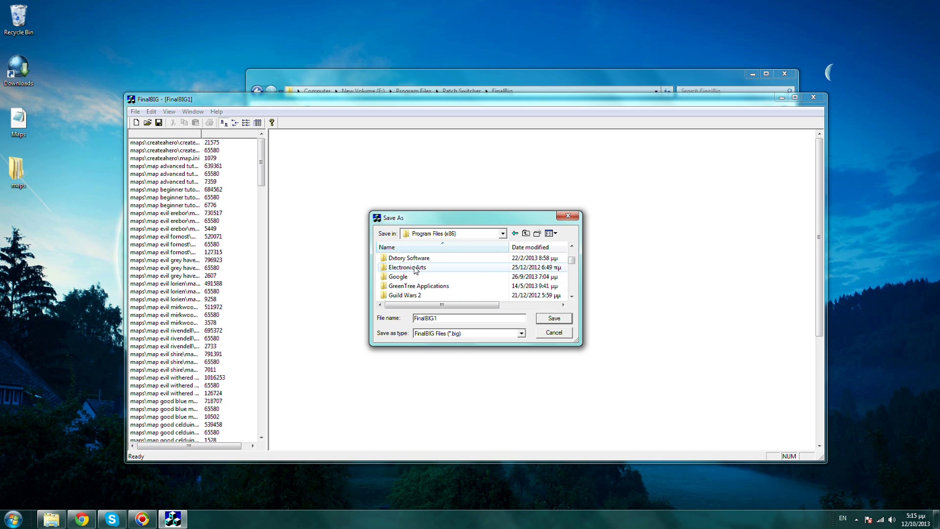
double_click(415, 269)
double_click(415, 268)
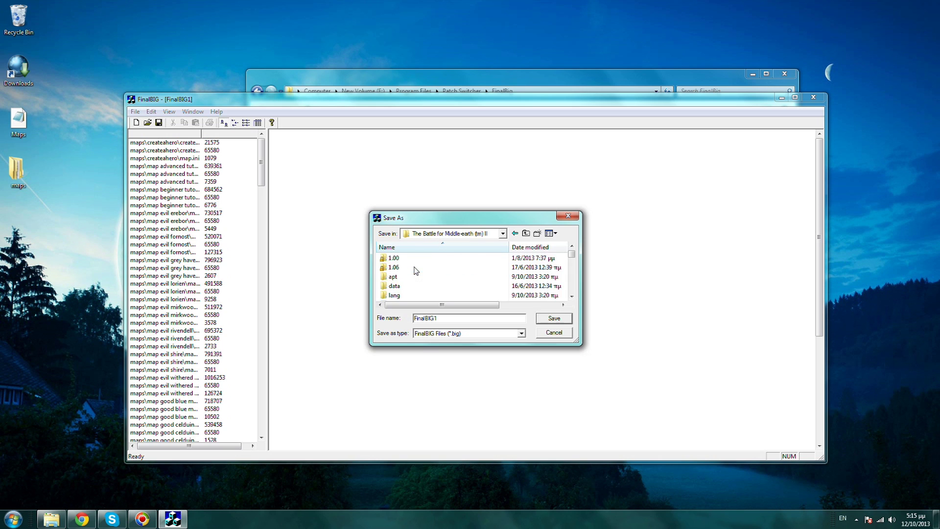
Step: Save the archive as Maps in the game folder, replacing the existing Maps.big
scroll(416, 271, down, 3)
scroll(415, 270, down, 2)
click(415, 260)
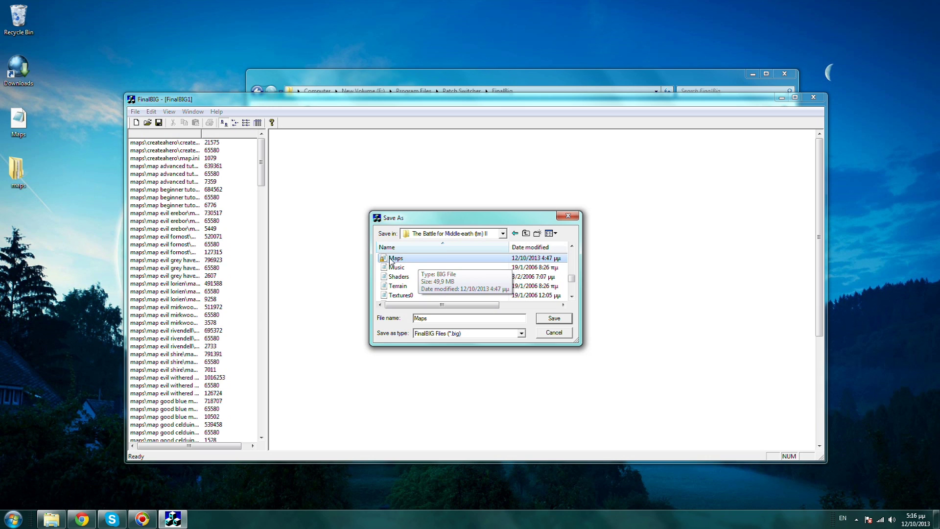
click(545, 321)
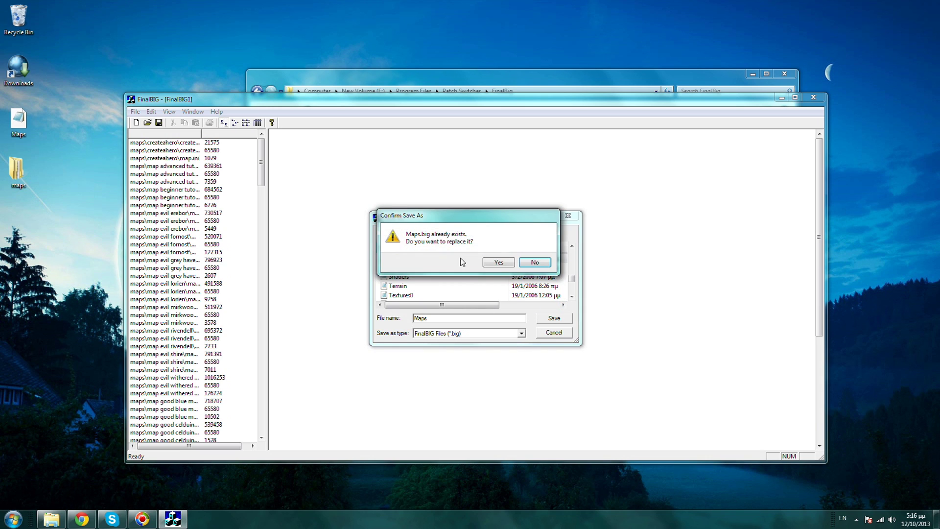
click(496, 263)
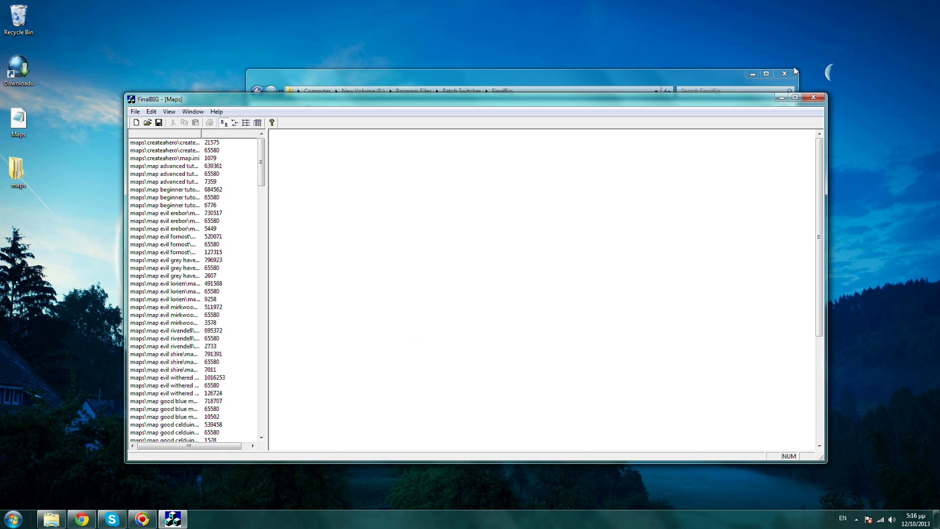
Step: Close FinalBIG and the FinalBig folder window
click(815, 98)
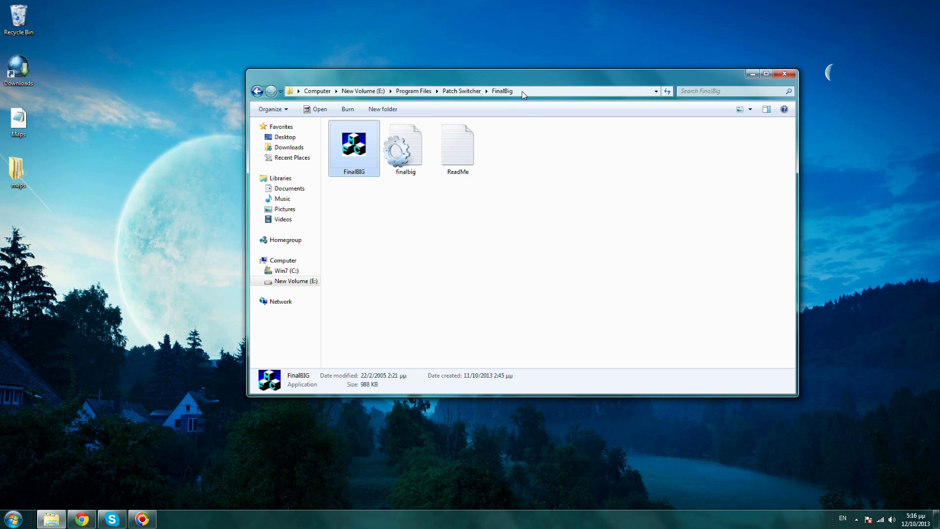
click(784, 73)
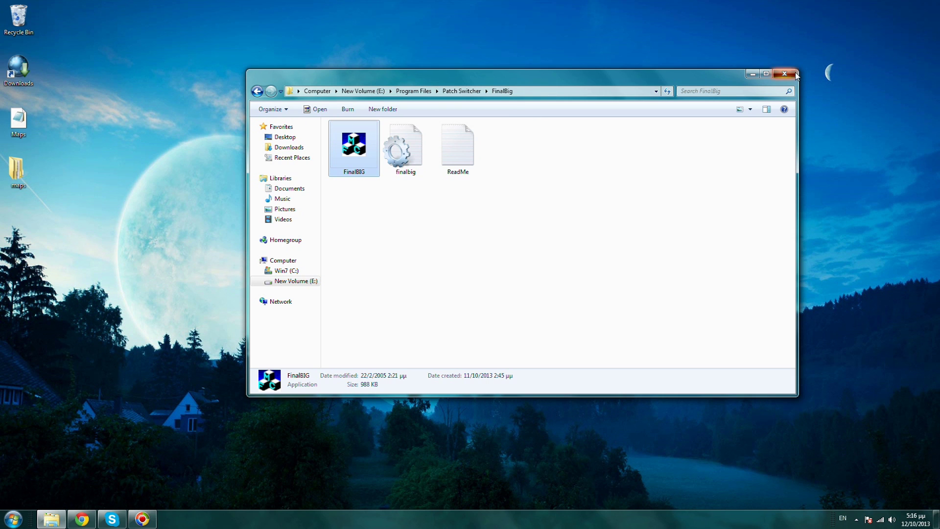
Step: Open the desktop maps folder to look over its map subfolders, and close it again
double_click(17, 169)
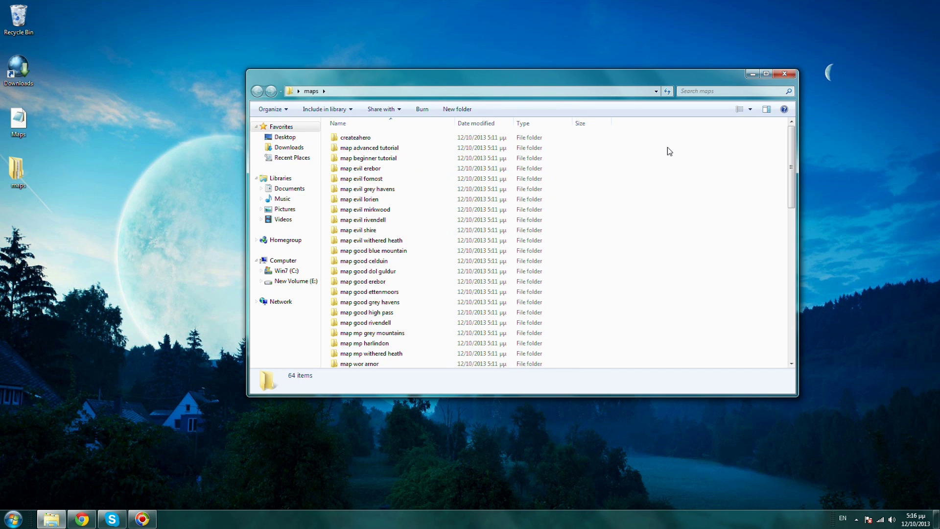
drag(667, 153, 424, 310)
click(656, 241)
click(785, 73)
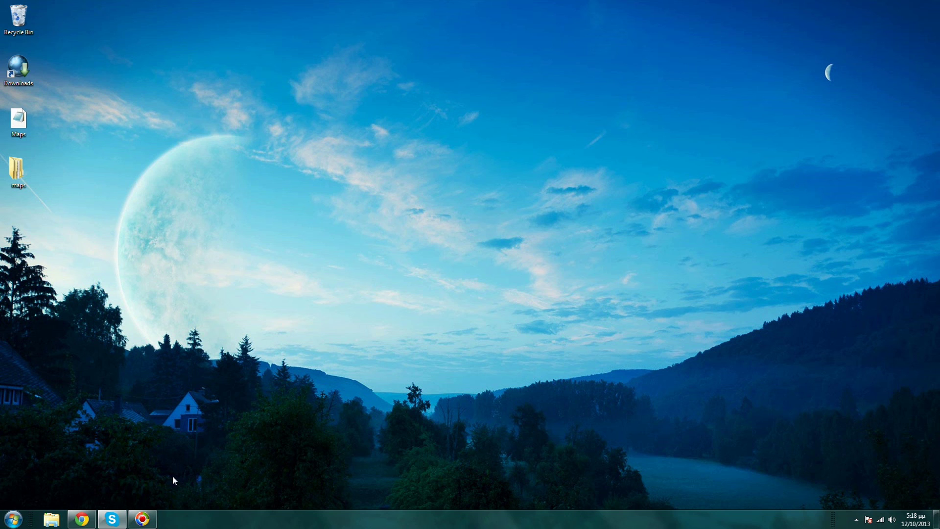
drag(175, 91, 836, 401)
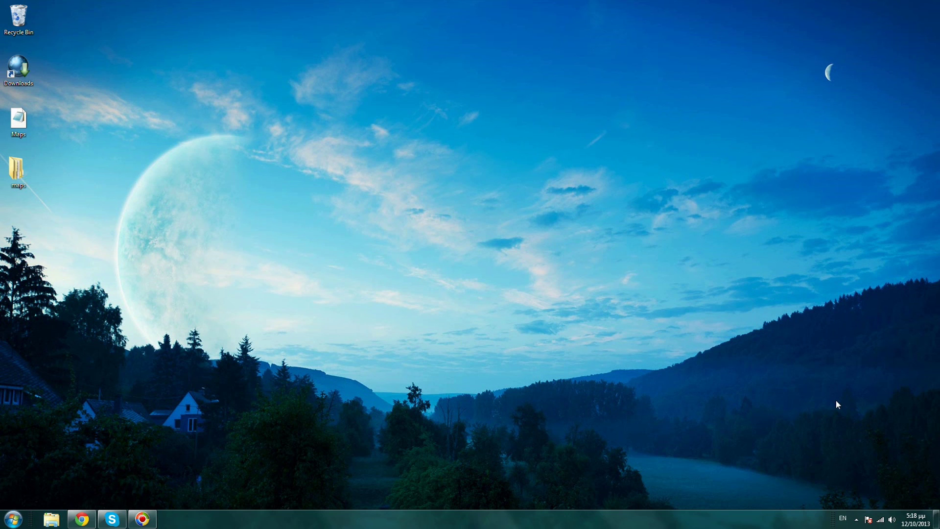